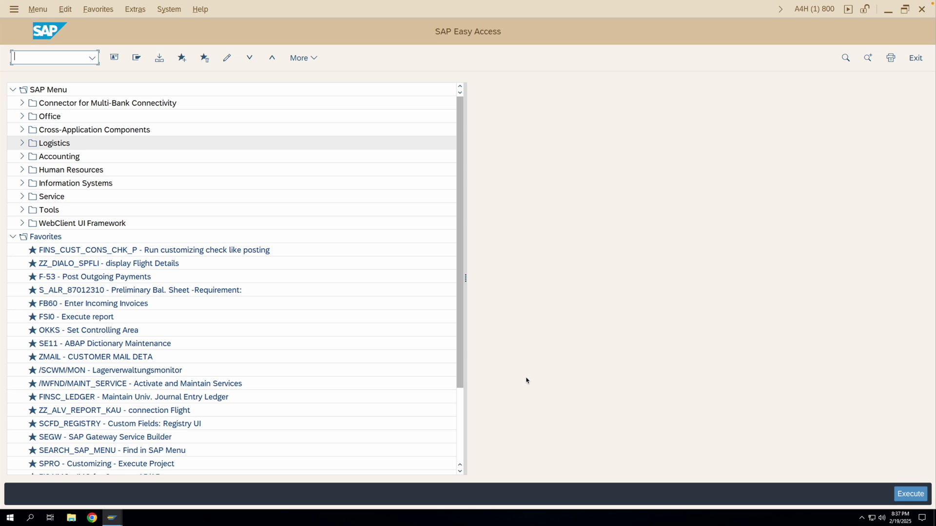
Step: Open the details of account assignment category K (Cost center) in OME9
type("ome9")
key("Return")
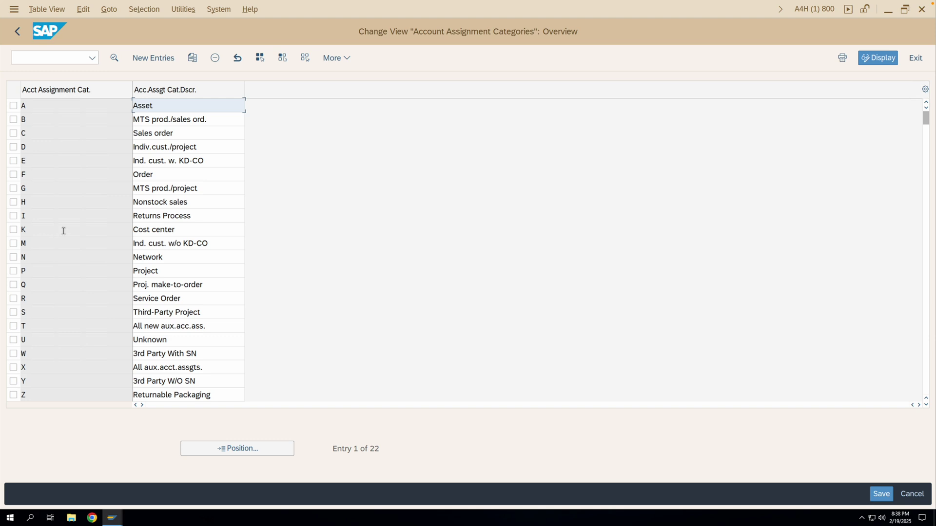
double_click(63, 231)
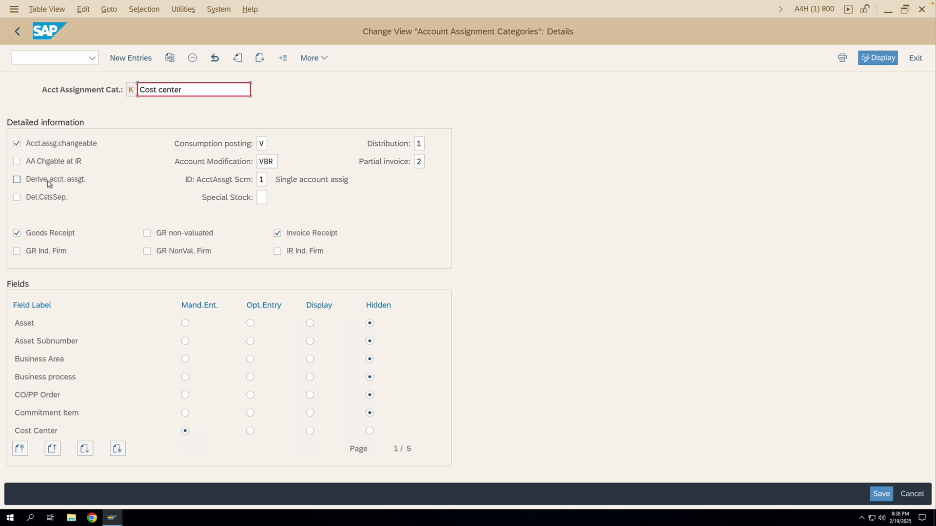
Step: Open a second session showing the OKB9 default account assignment table
left_click(13, 8)
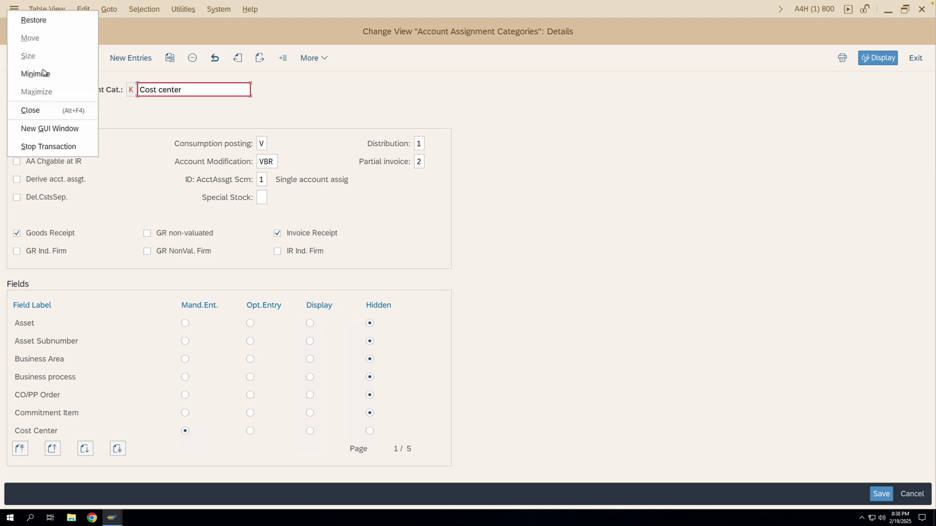
left_click(43, 130)
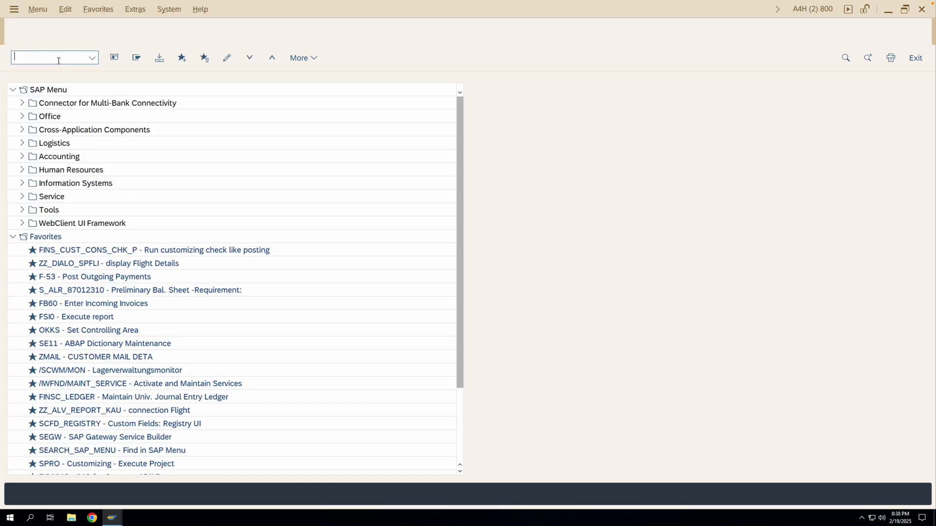
type("okb9")
key("Return")
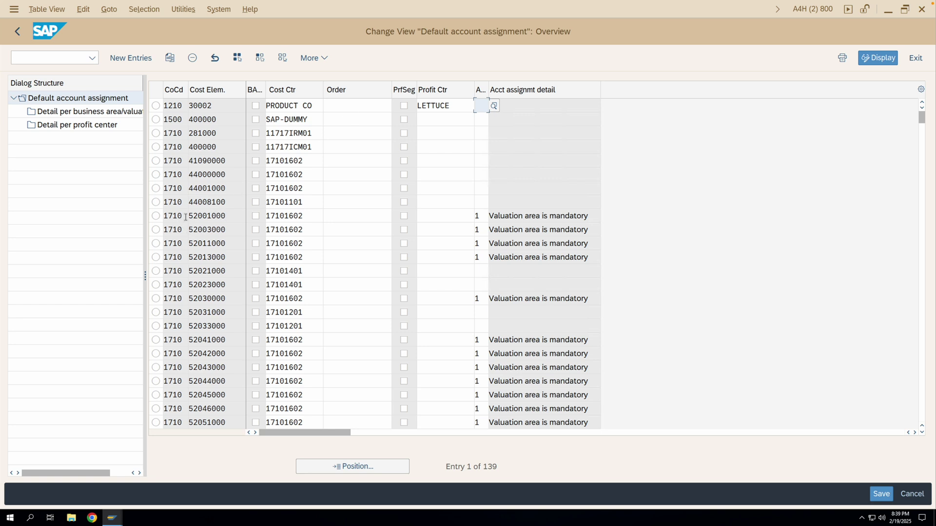
left_click_drag(185, 217, 161, 217)
left_click_drag(232, 219, 187, 218)
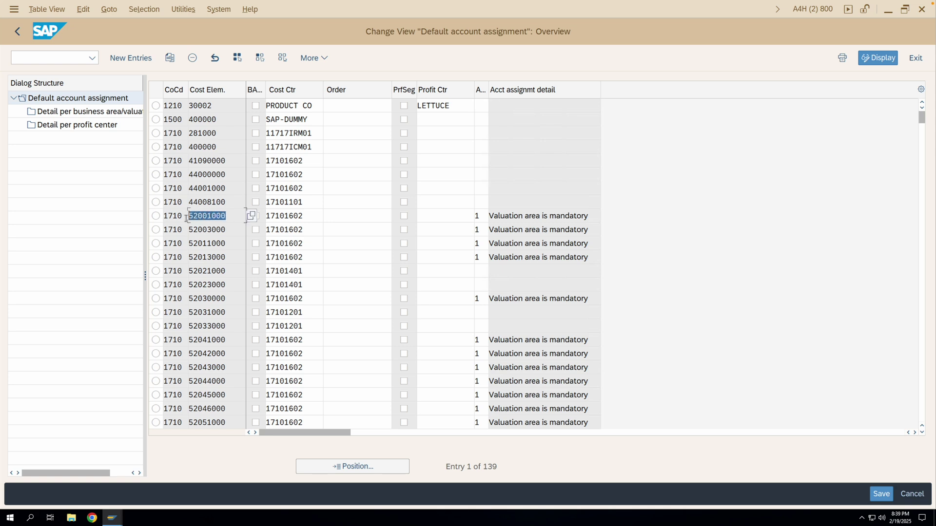
left_click_drag(306, 218, 265, 216)
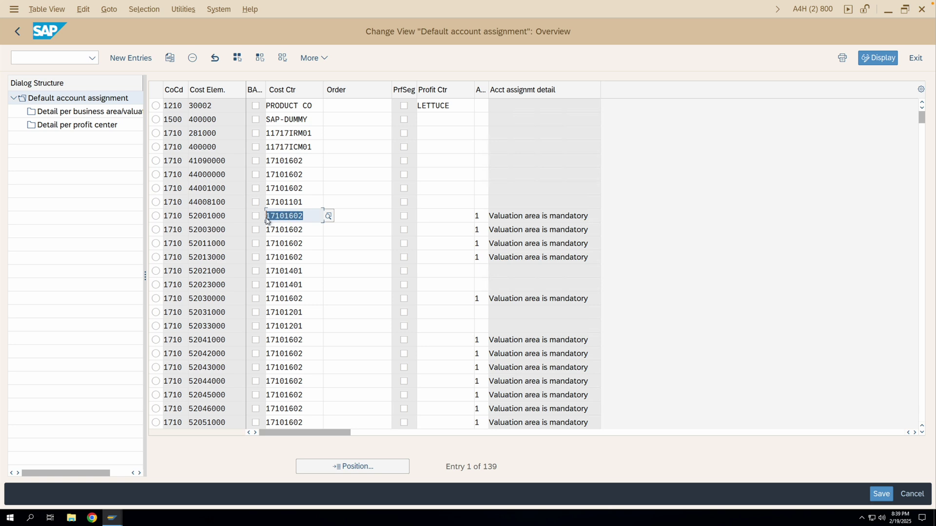
left_click_drag(229, 218, 189, 218)
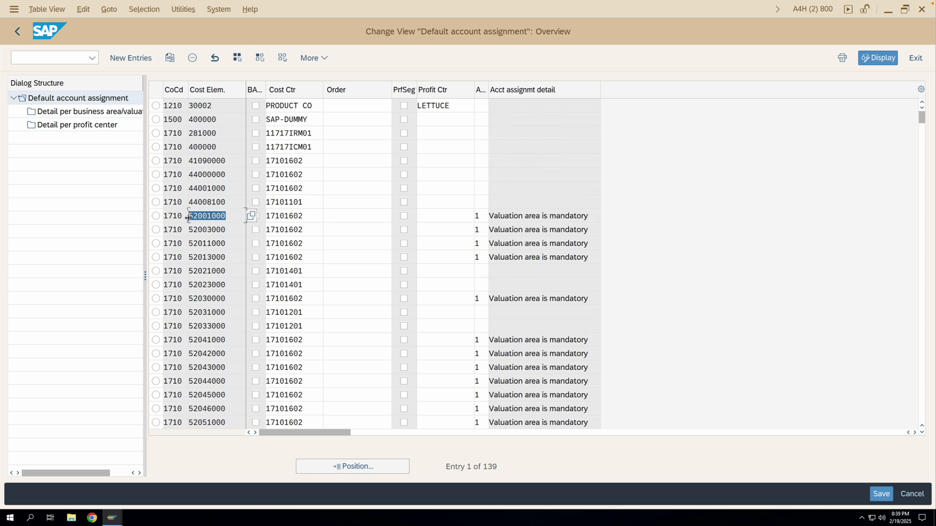
left_click_drag(308, 218, 264, 218)
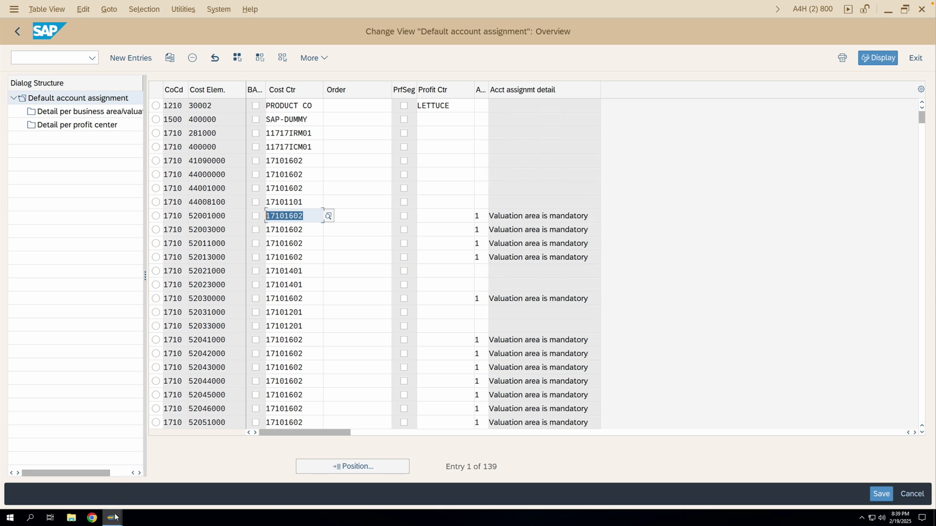
mouse_move(125, 504)
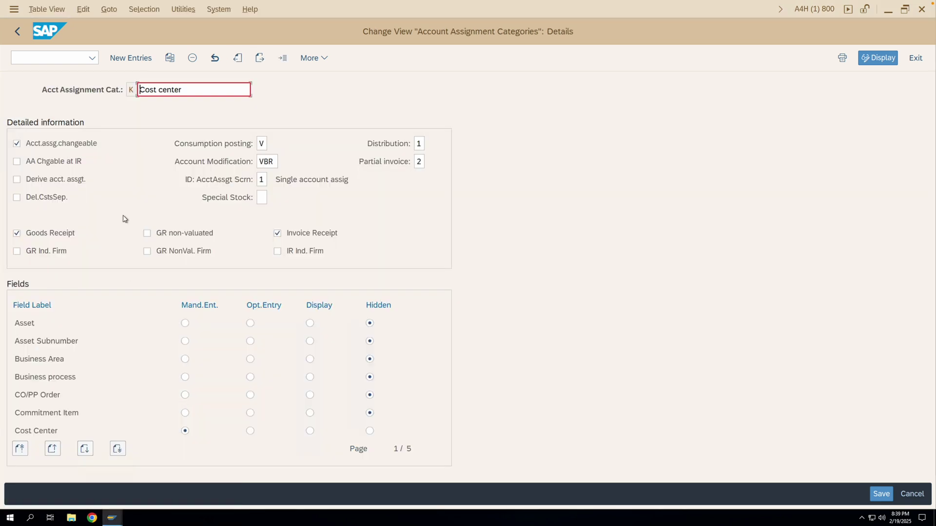
left_click(120, 488)
Step: Save category K's derivation setting under a customizing request and open a third session
left_click(885, 495)
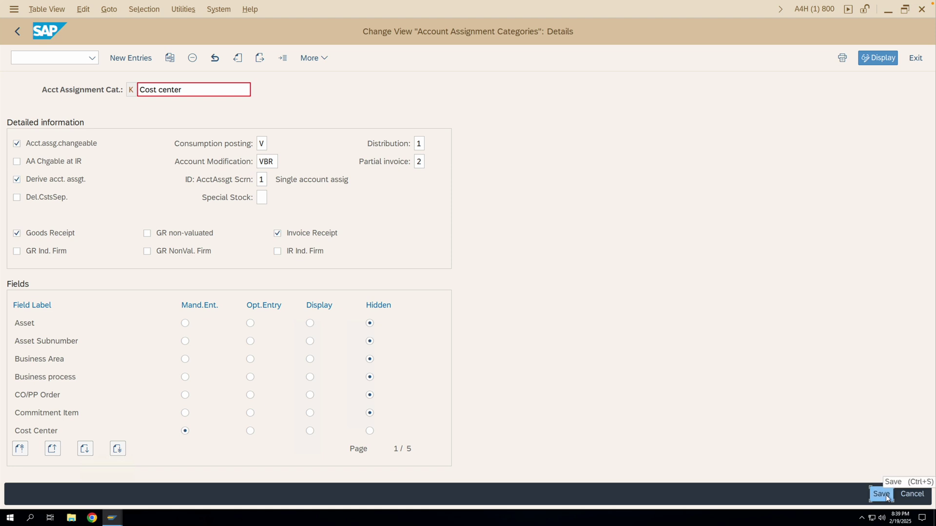
left_click(288, 259)
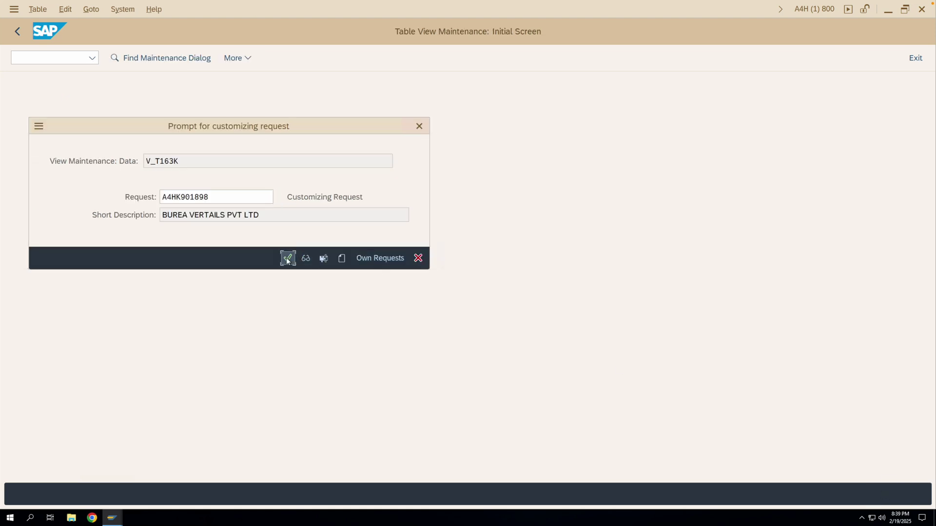
left_click(14, 9)
left_click(70, 58)
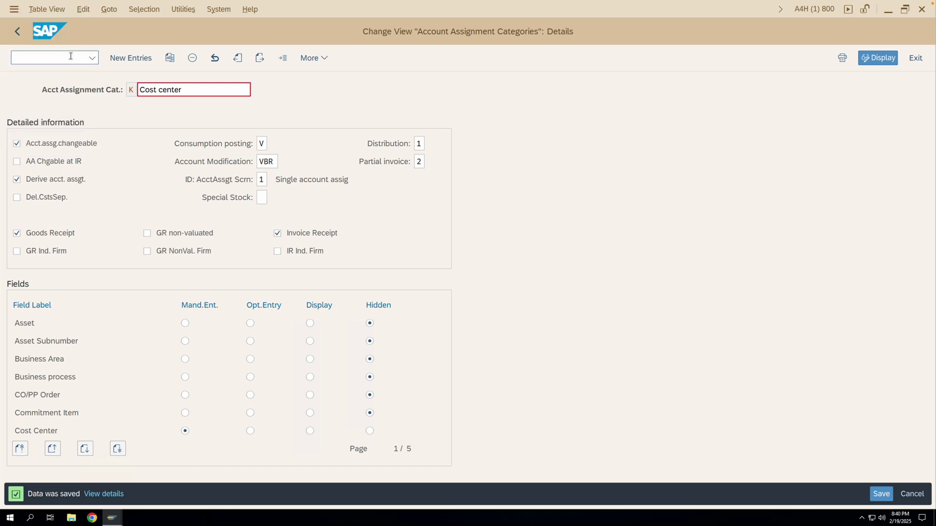
Step: Start a purchase order with Purch. Org 1710, Purch. Group 001 and Company Code 1710
type("me21")
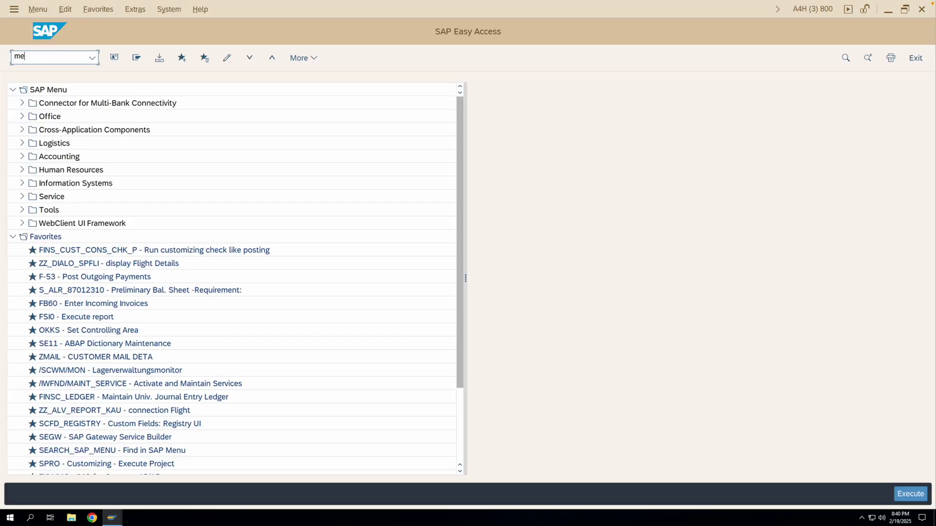
type("n")
key("Return")
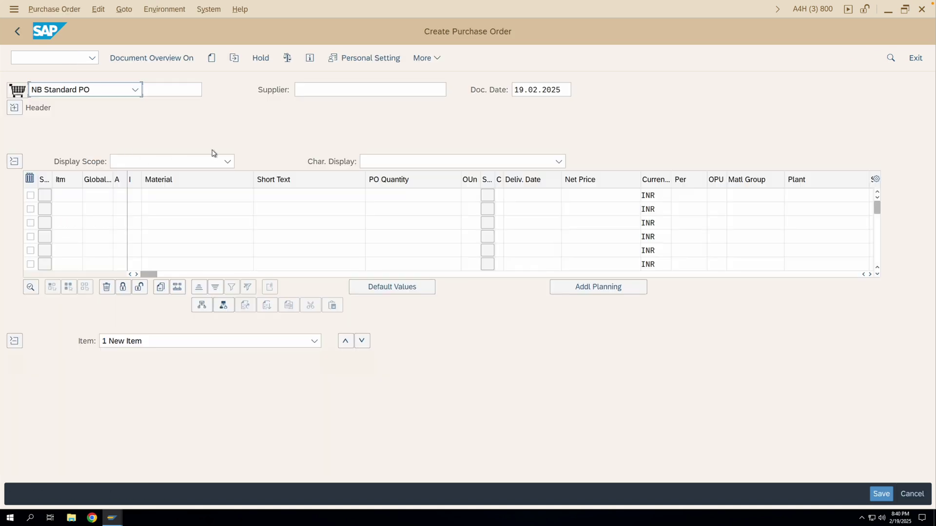
left_click(14, 107)
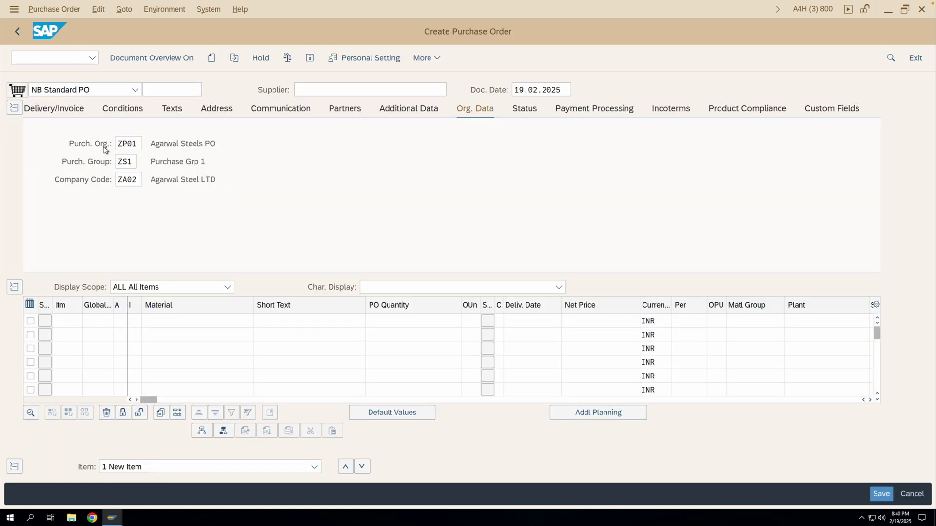
left_click_drag(138, 144, 117, 147)
type("1")
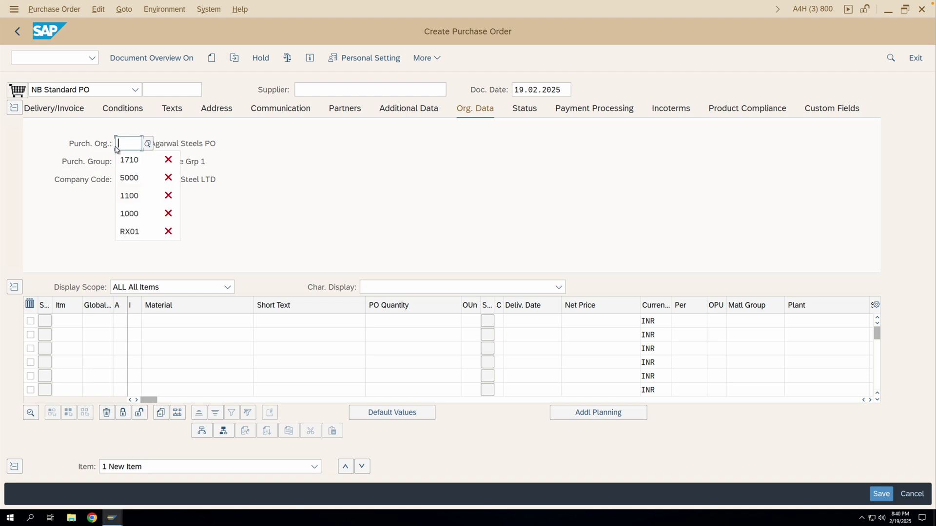
left_click(134, 163)
left_click_drag(134, 163, 111, 164)
key("BackSpace")
type("0")
left_click(121, 179)
left_click(120, 180)
left_click_drag(119, 180, 112, 184)
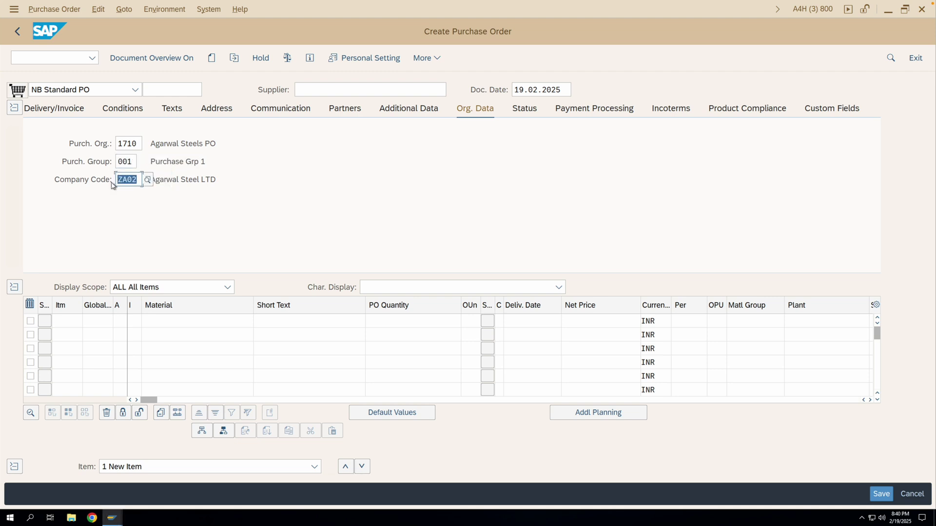
key("BackSpace")
left_click(128, 195)
Step: Enter item 1 as category K, short text Chairs, quantity 10 ea
left_click(118, 319)
type("K")
left_click(274, 321)
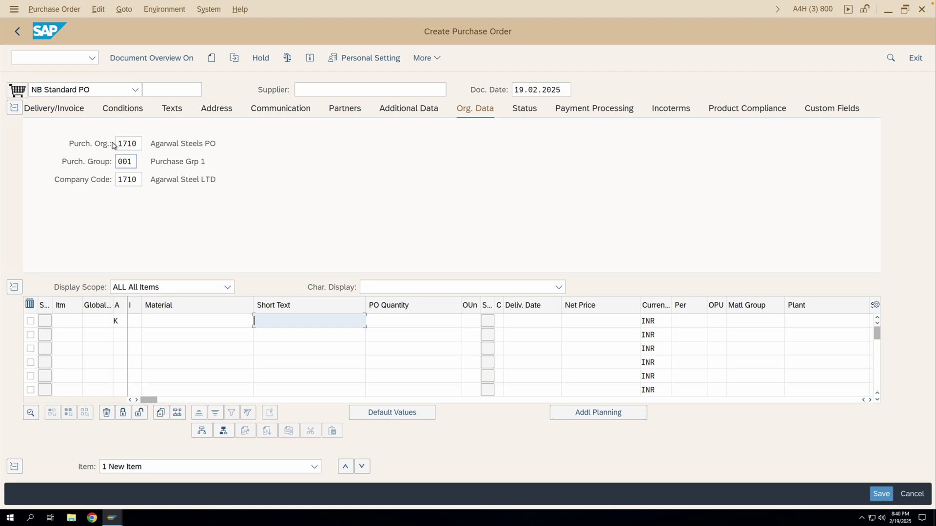
left_click(267, 336)
left_click(418, 324)
type("10")
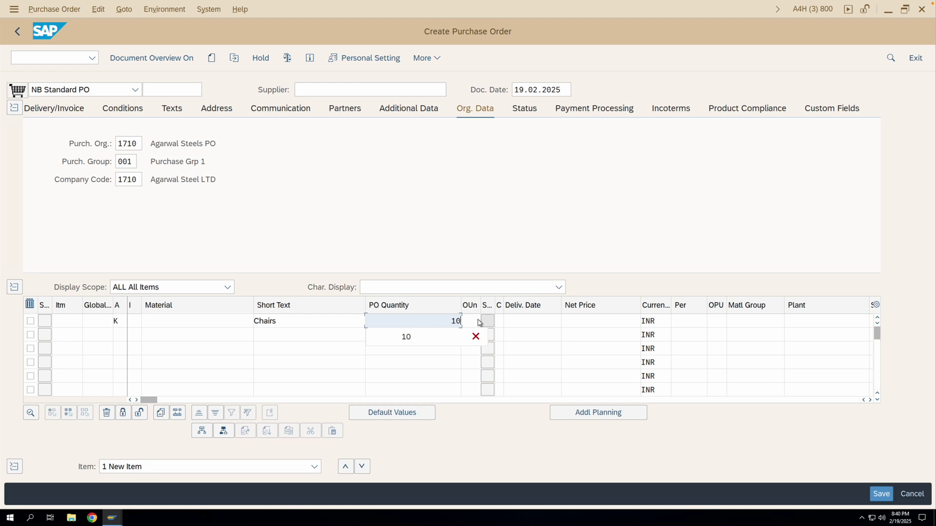
left_click(479, 322)
left_click(471, 337)
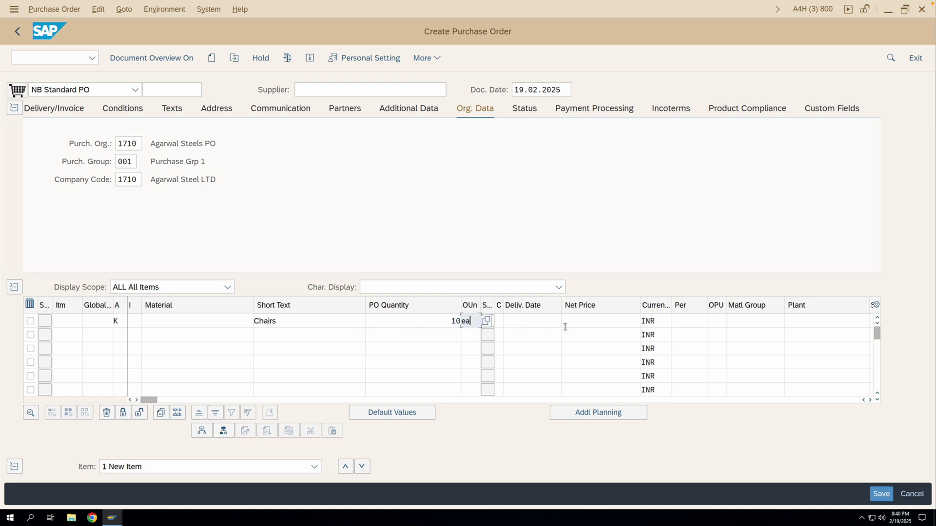
Step: Set item 1's material group to 01 and plant to 1710, and check the item
left_click(747, 321)
left_click(748, 334)
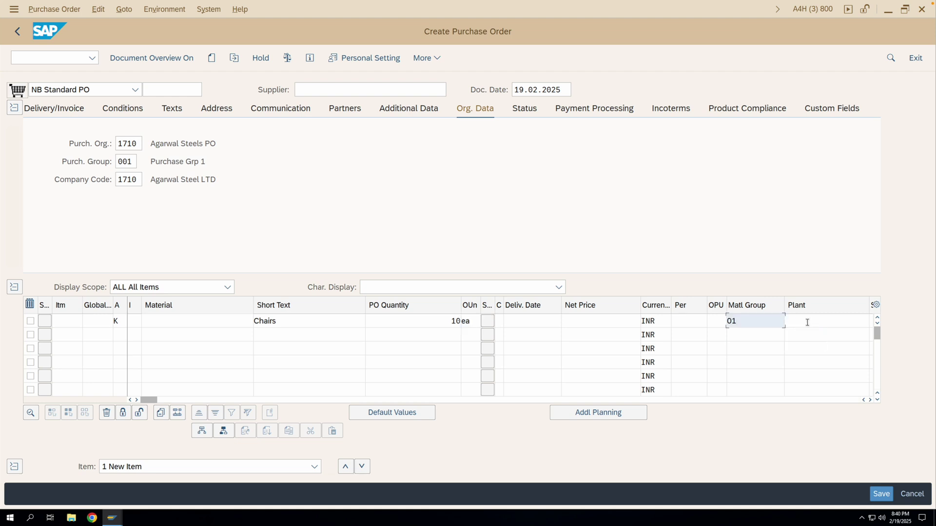
left_click(806, 322)
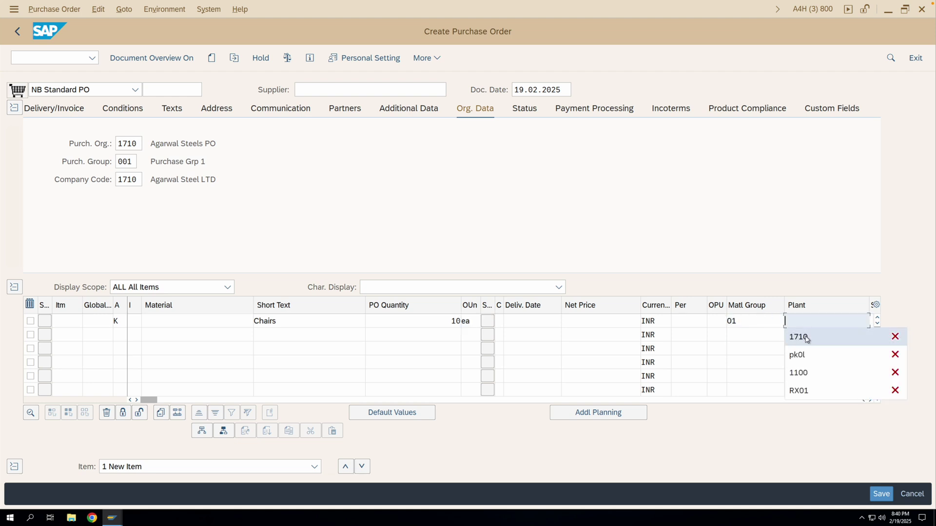
left_click(806, 340)
key("Return")
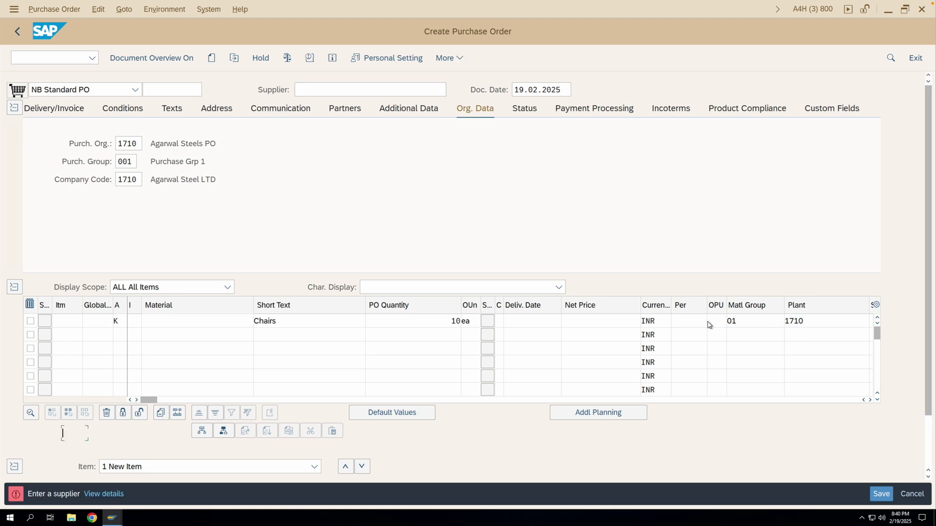
left_click(316, 88)
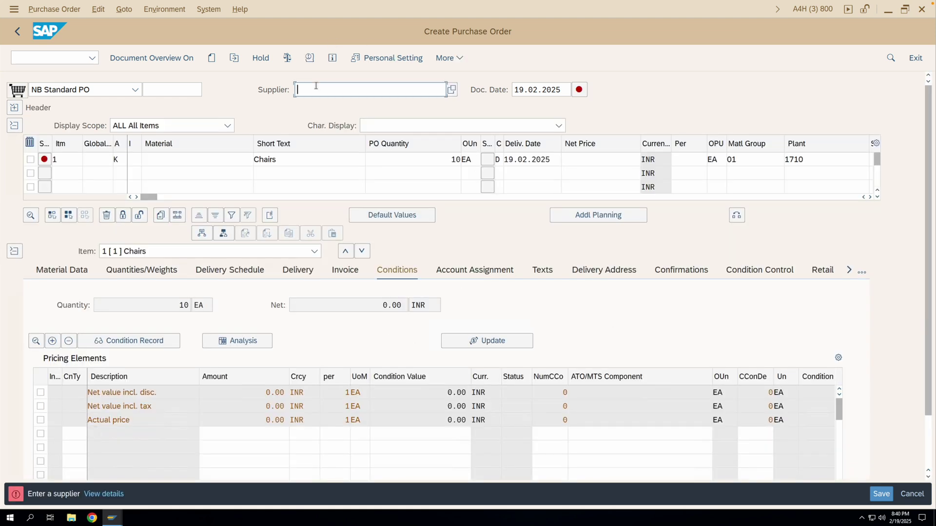
Step: Fill in the supplier from history, validate the Chairs item, and return to the OKB9 table
left_click(319, 104)
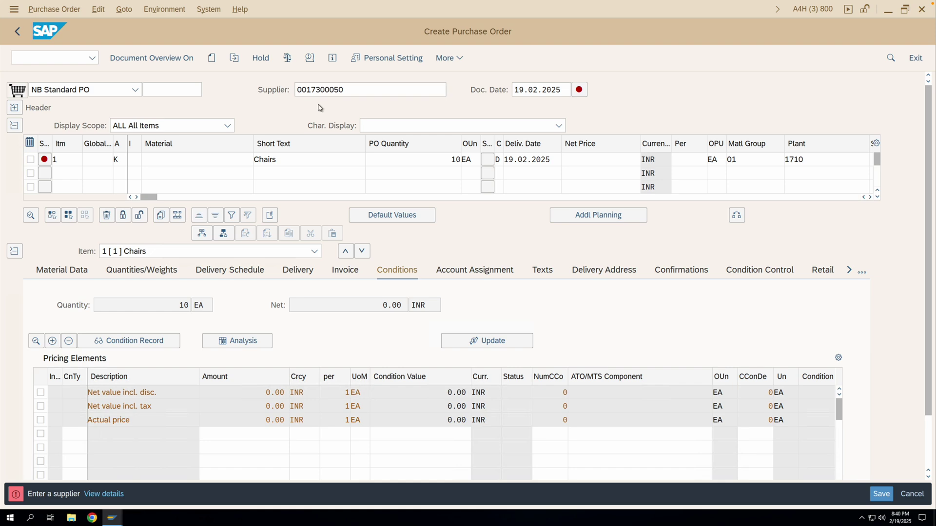
key("Return")
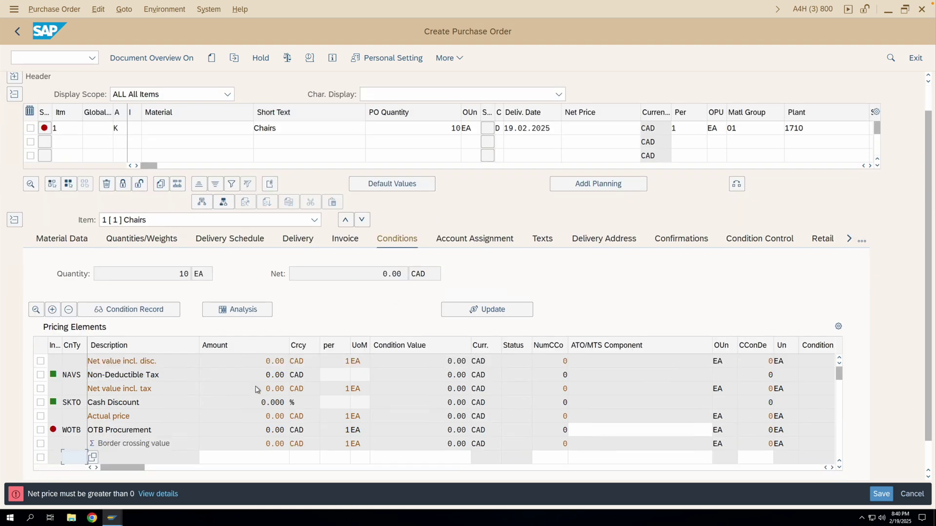
key("Return")
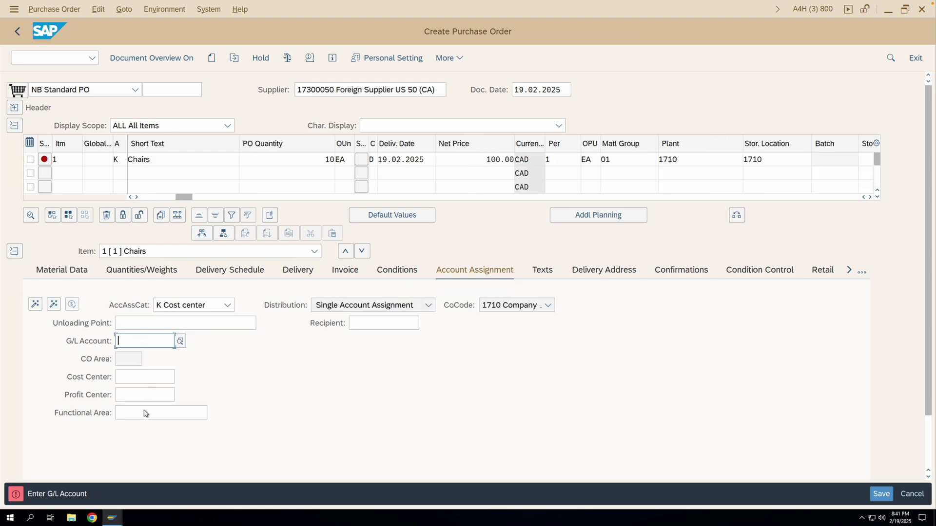
left_click(112, 517)
left_click(208, 488)
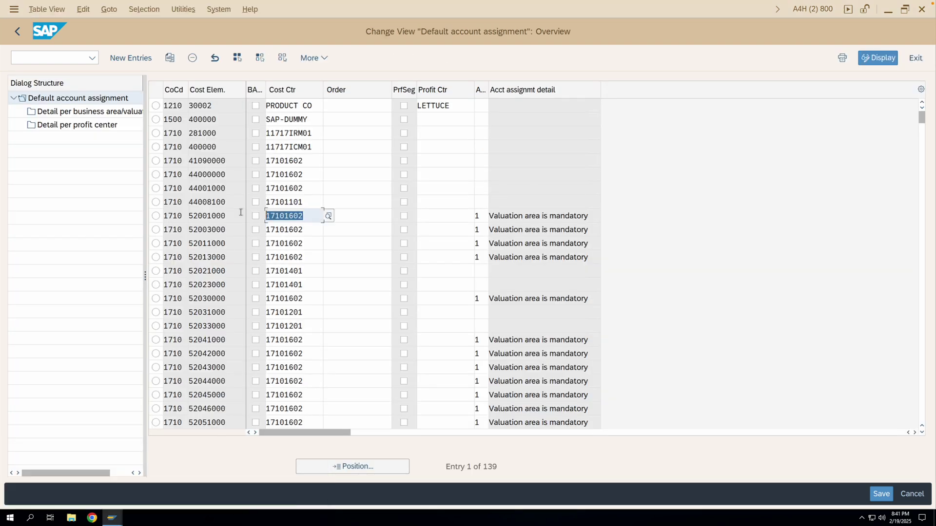
Step: Copy cost element 52001000 from the OKB9 table and return to the purchase order
left_click(198, 216)
double_click(199, 217)
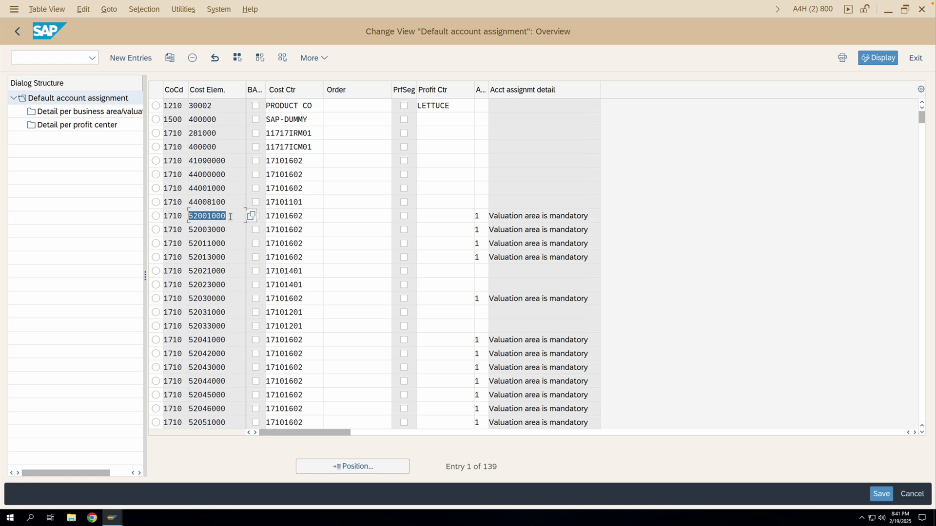
left_click_drag(307, 217, 265, 216)
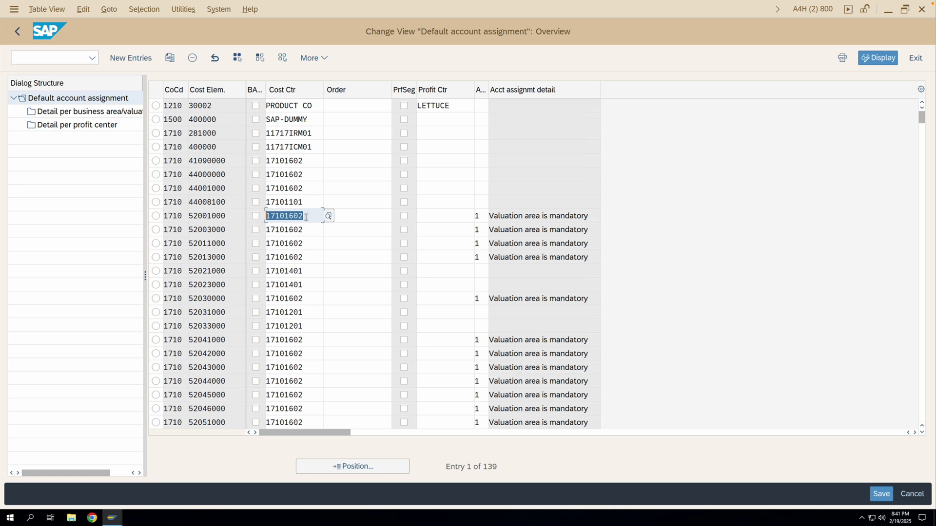
left_click_drag(228, 215, 189, 217)
key("ctrl+c")
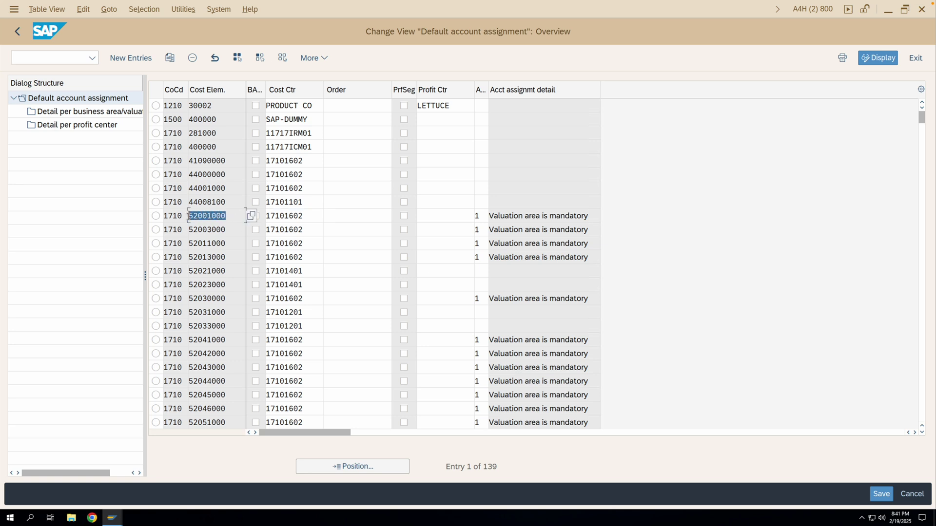
left_click(187, 216)
left_click(111, 517)
left_click(261, 483)
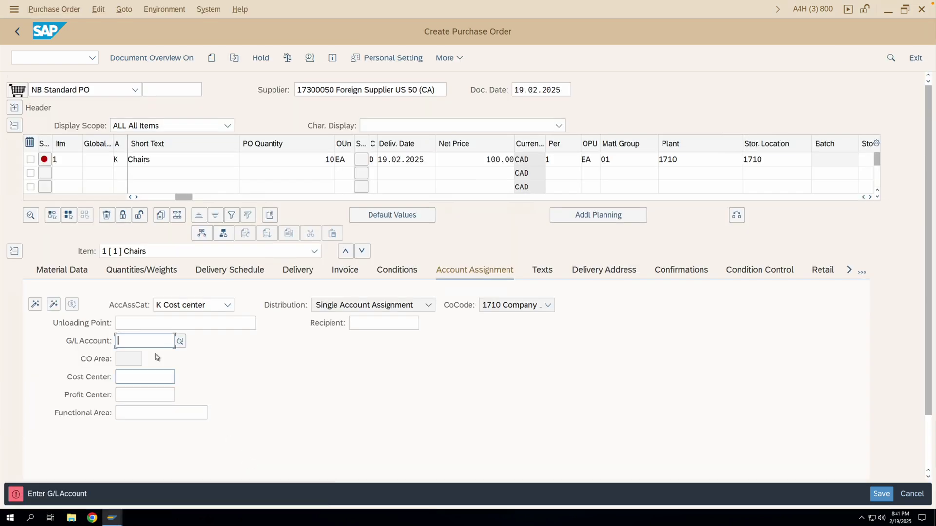
Step: Paste G/L account 52001000 into the Chairs item, deriving cost center 17101201
key("ctrl+v")
key("Return")
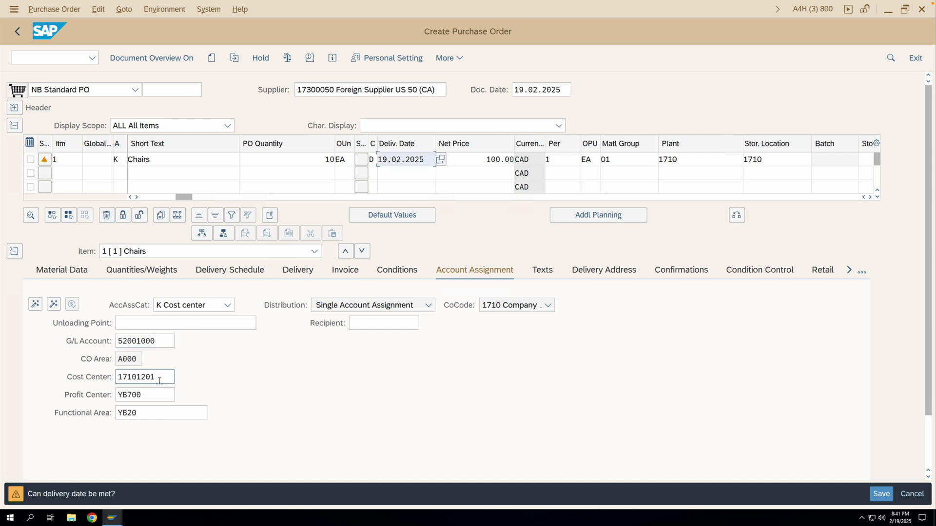
left_click_drag(157, 378, 111, 379)
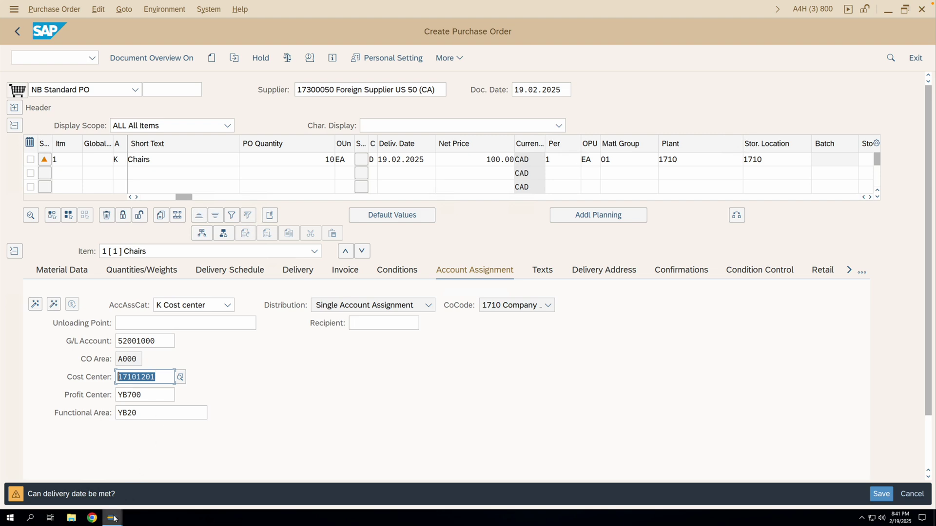
mouse_move(112, 517)
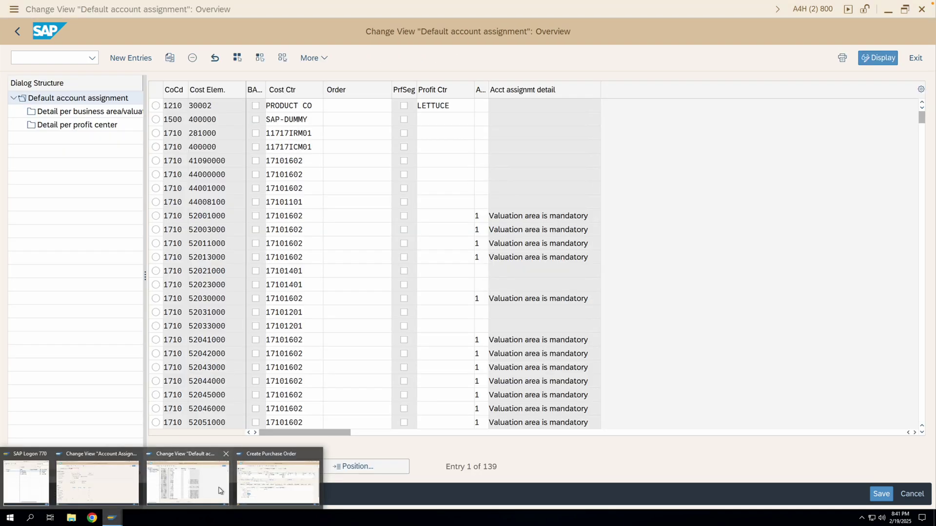
left_click(222, 490)
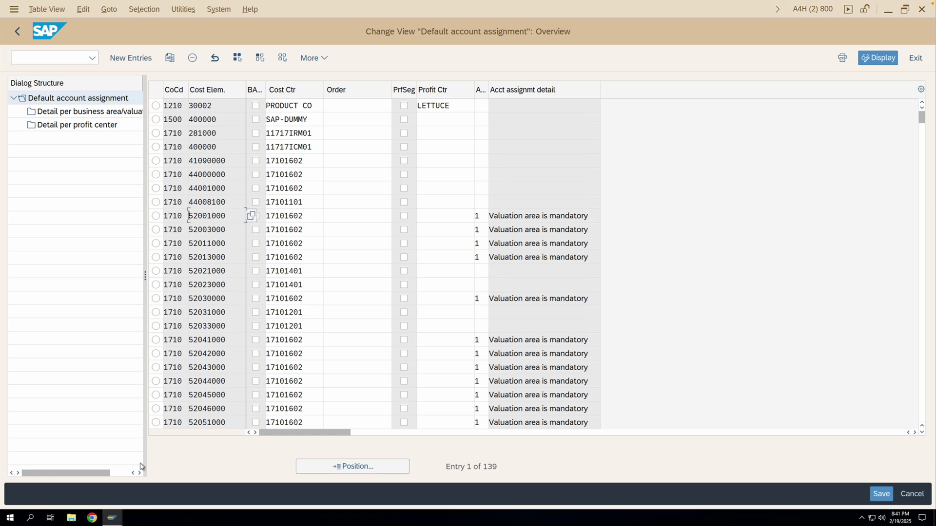
Step: Uncheck Derive acct. assgt. in the category K details window
mouse_move(116, 513)
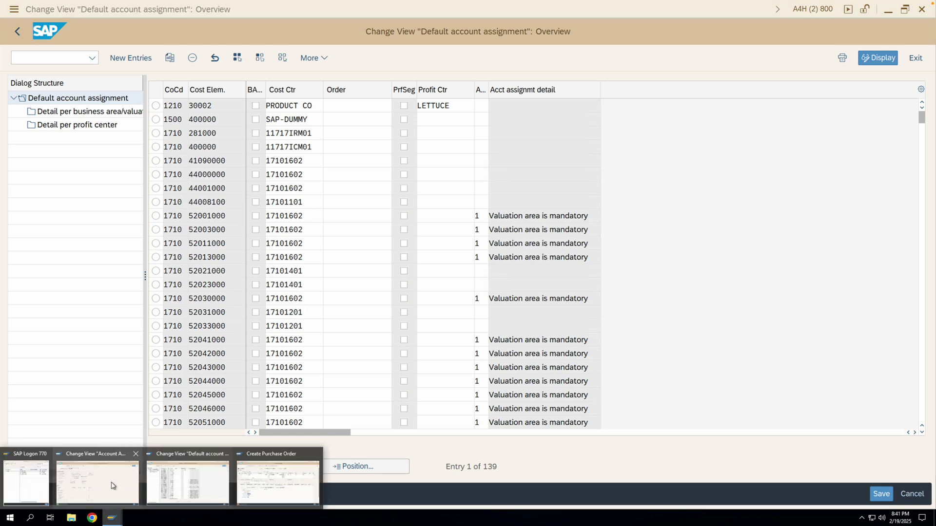
left_click(112, 486)
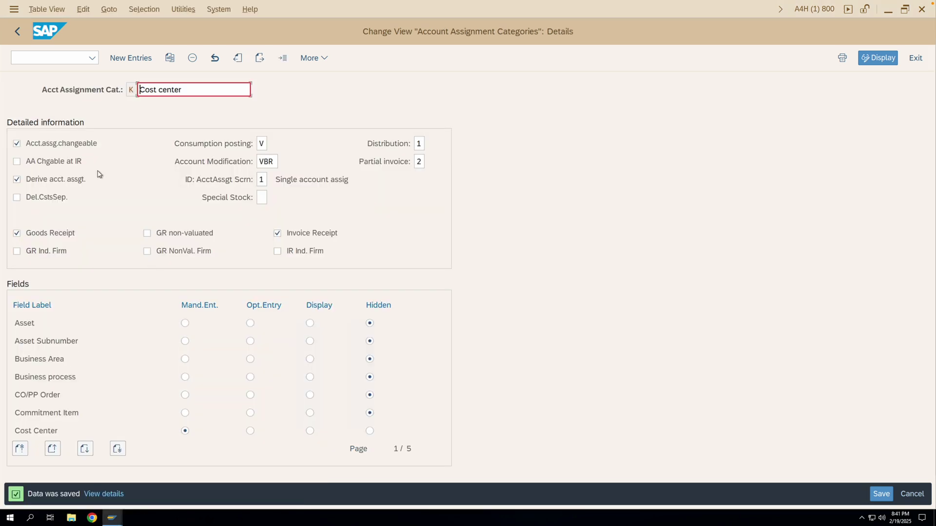
left_click(45, 184)
Step: Save the category K change and return to the category list
left_click(880, 495)
left_click(17, 31)
left_click(112, 517)
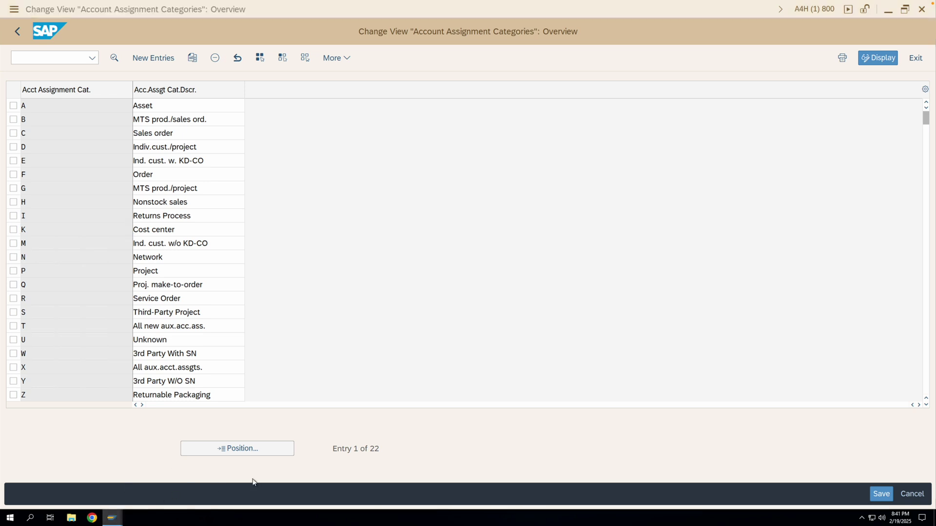
left_click(292, 482)
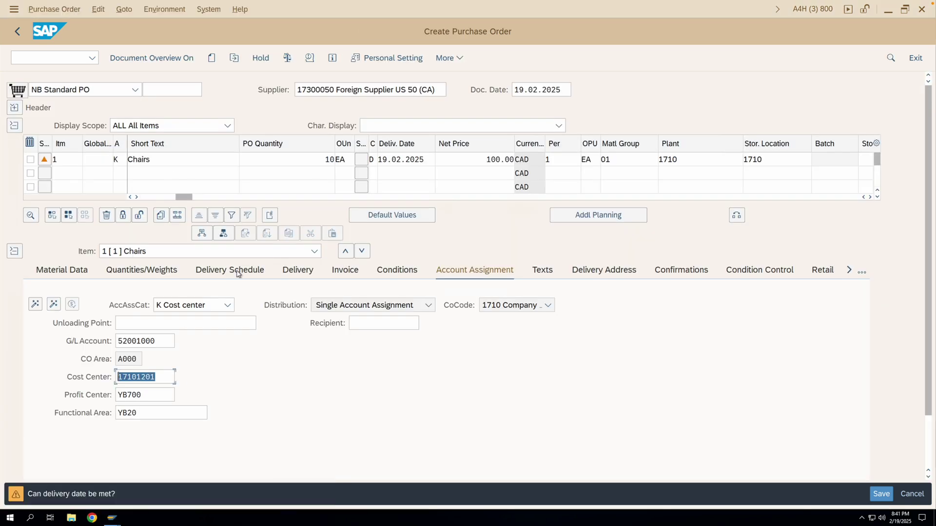
Step: Discard the unsaved purchase order without saving and select me21n from the transaction history
left_click(17, 35)
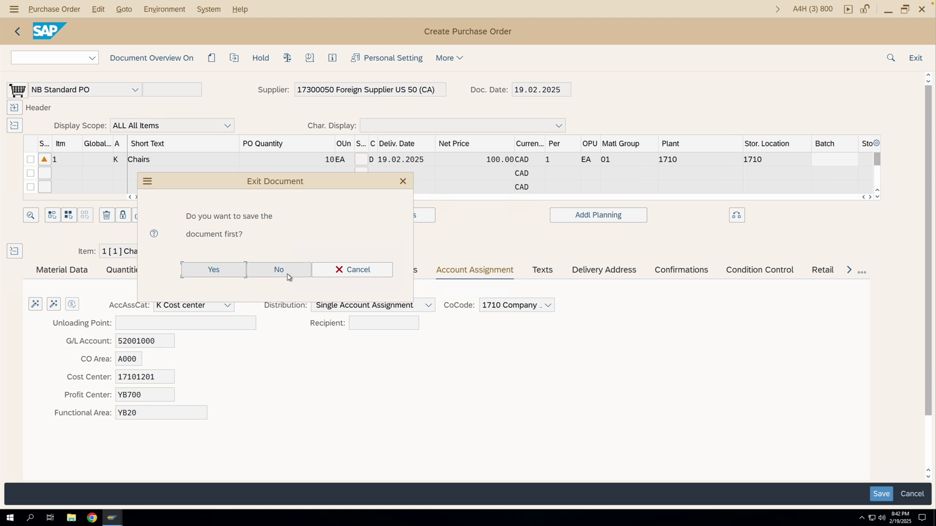
left_click(278, 270)
left_click(91, 58)
left_click(86, 71)
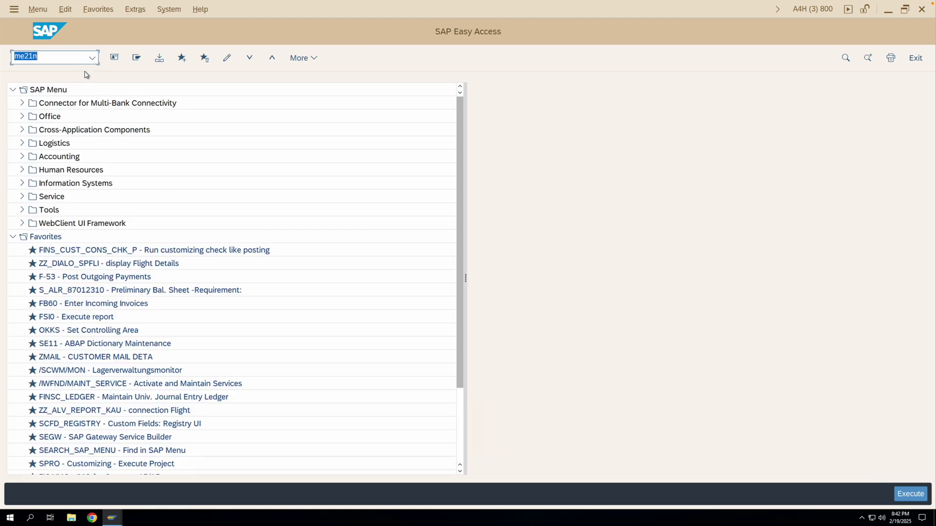
Step: Start a new purchase order with the foreign supplier and item 1 as category K Chairs
key("Return")
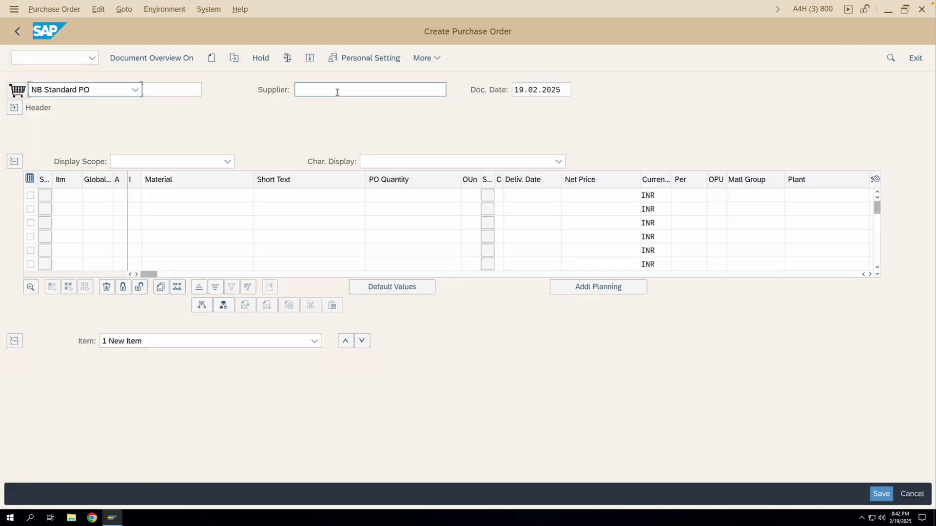
left_click(337, 92)
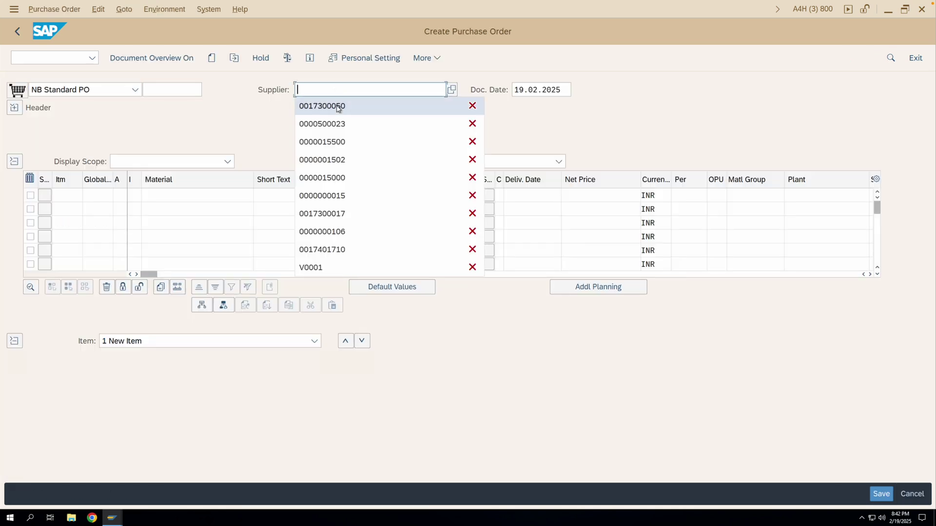
left_click(338, 106)
left_click(120, 194)
type("k")
left_click(276, 195)
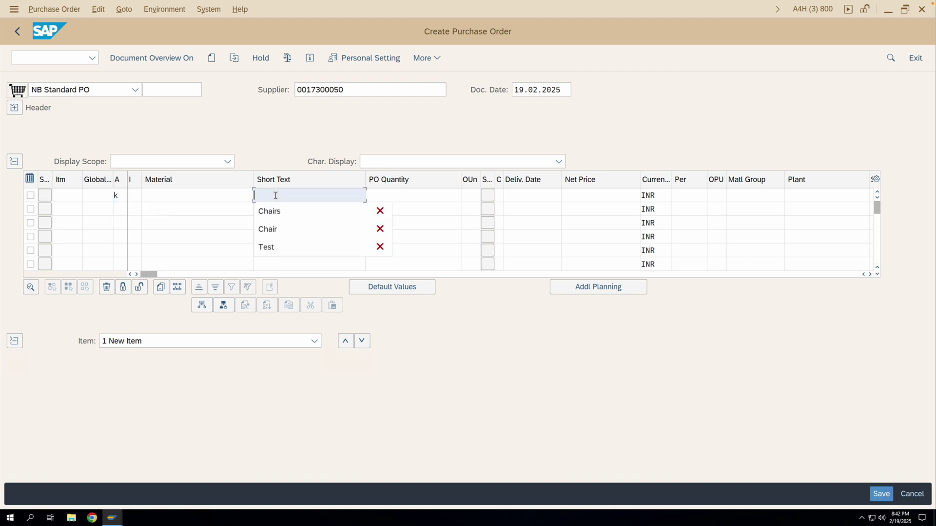
left_click(270, 211)
Step: Give the Chairs item quantity 10 ea and net price 100, then validate
left_click(379, 197)
type("10")
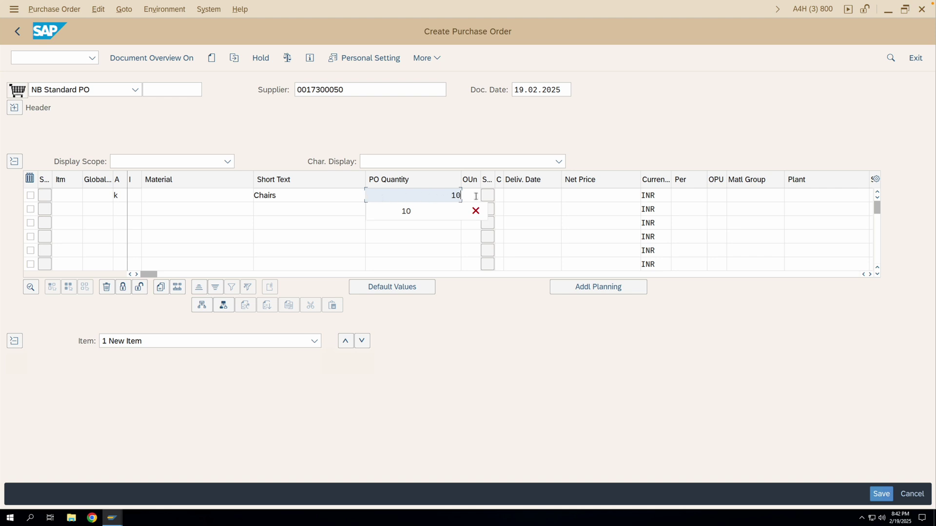
left_click(476, 195)
left_click(469, 211)
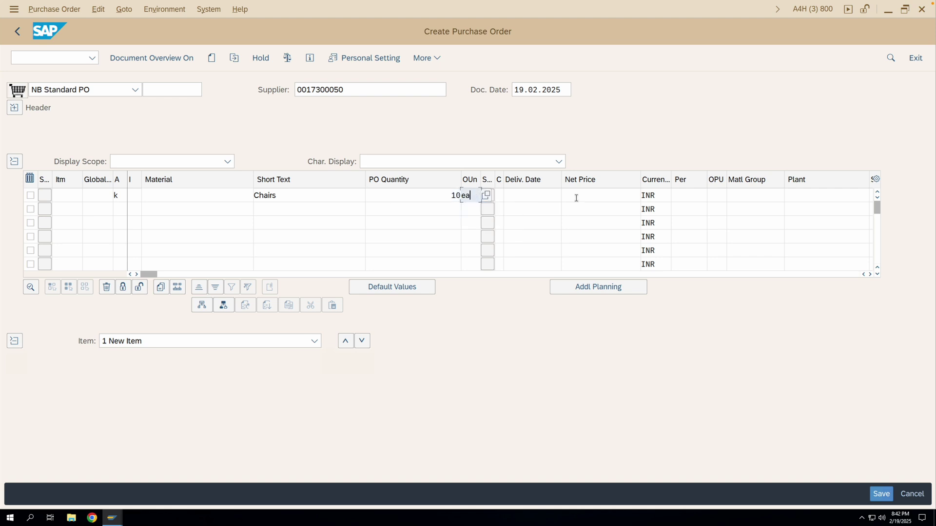
left_click(583, 194)
type("100")
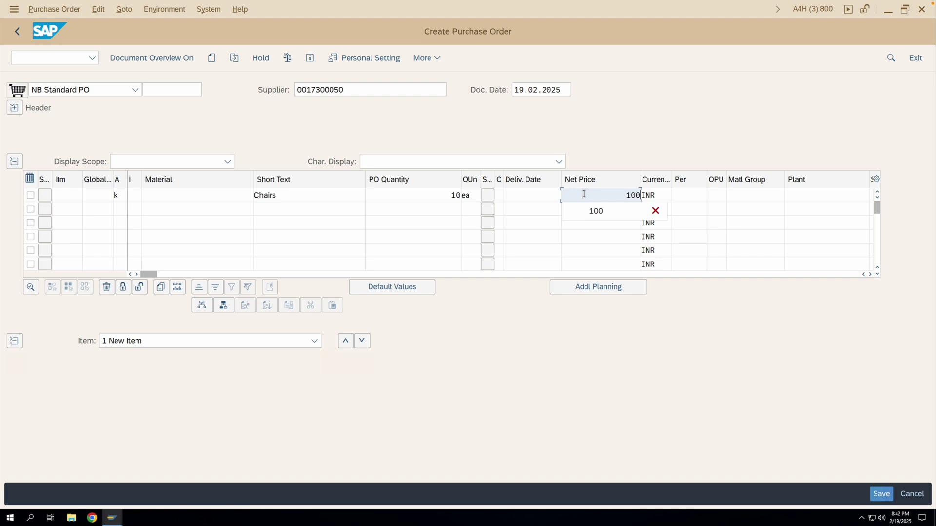
key("Return")
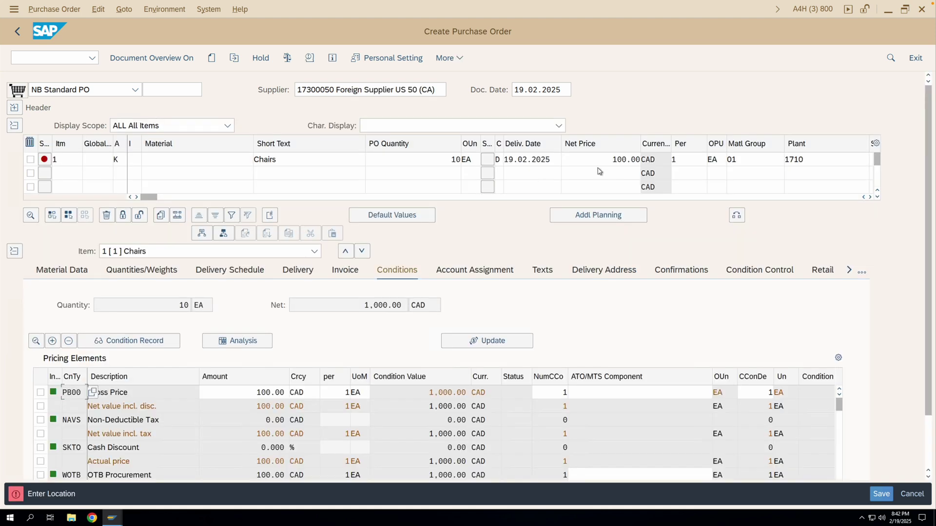
Step: Set the Chairs item's storage location to 1710
left_click(870, 197)
left_click(869, 197)
left_click(671, 162)
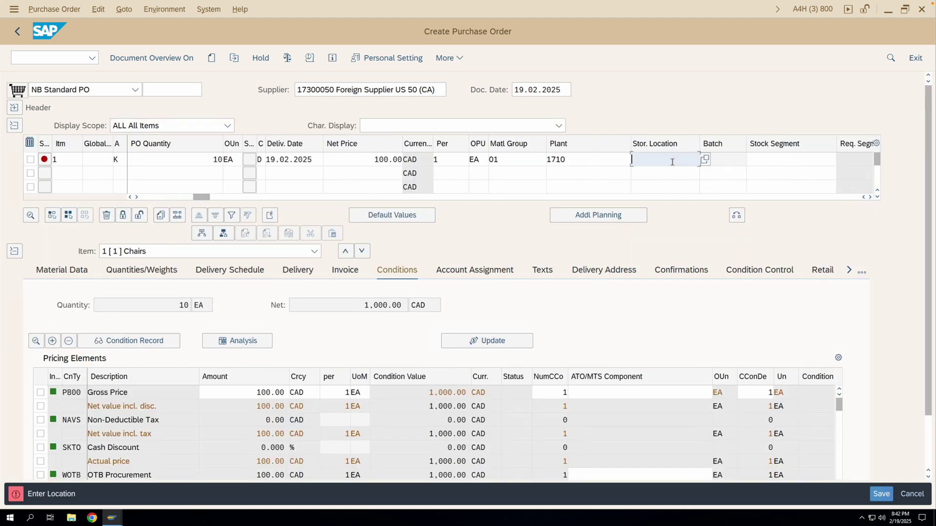
left_click(671, 175)
key("Return")
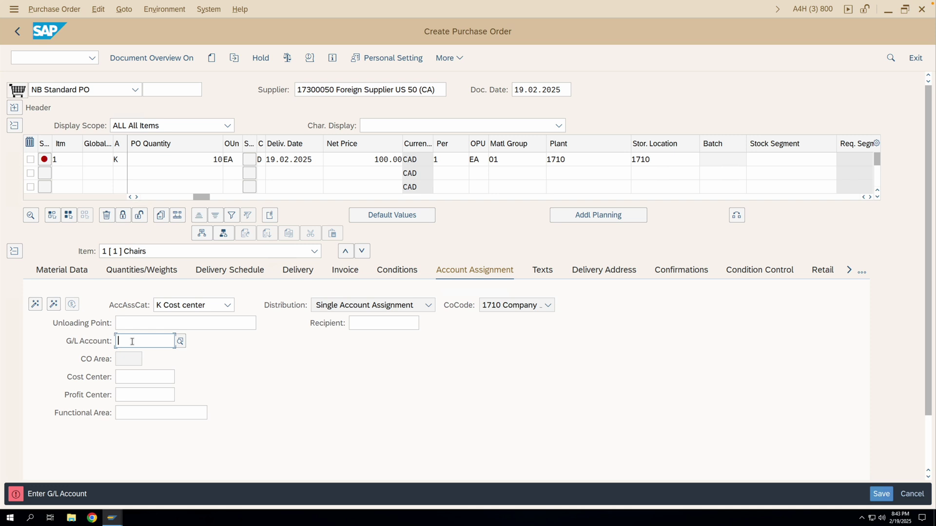
Step: Enter G/L account 52001000 on the item's account assignment, leaving the cost center blank
left_click(132, 341)
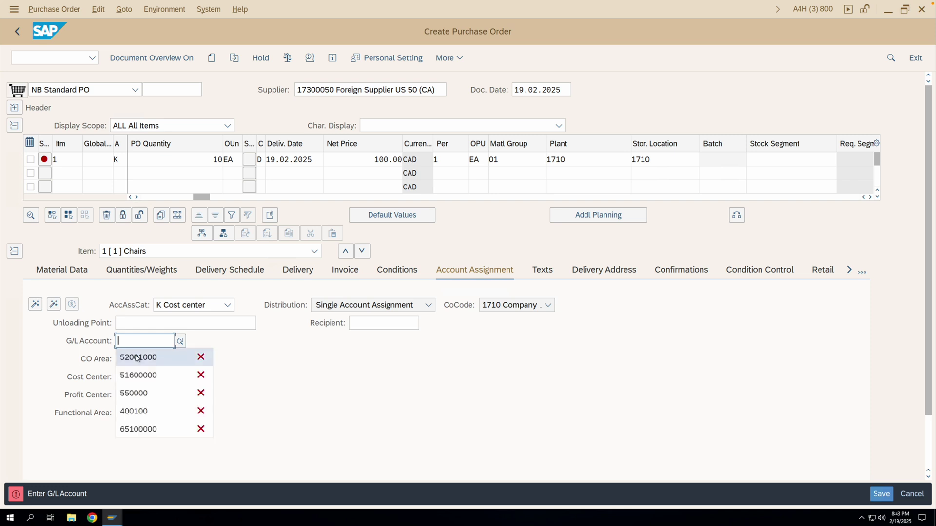
left_click(136, 356)
key("Return")
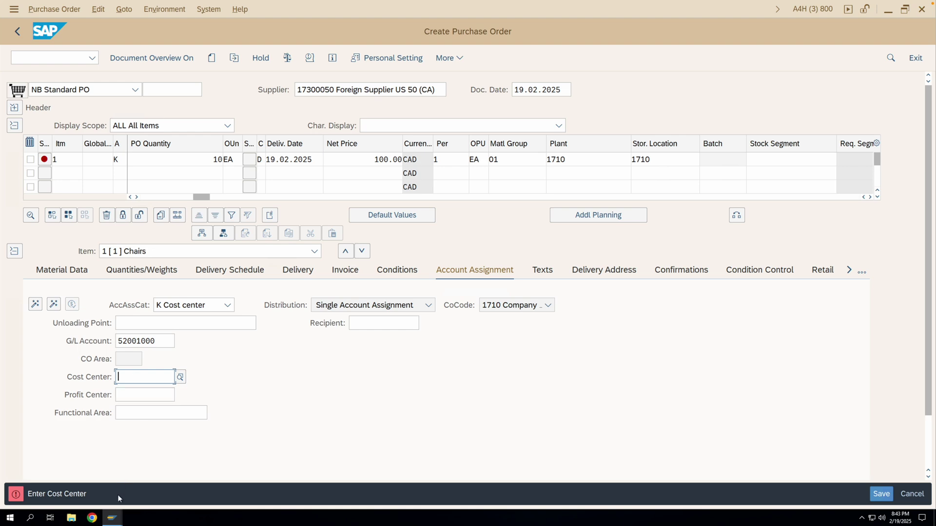
left_click(117, 516)
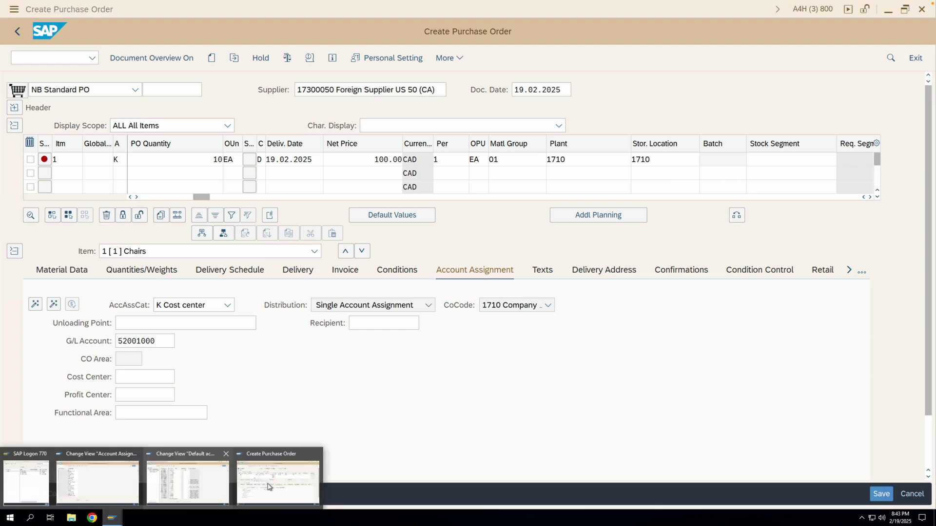
Step: Look up the default cost center 17101602 for cost element 52001000
left_click(218, 488)
left_click_drag(227, 215, 191, 218)
left_click_drag(310, 220, 260, 221)
key("ctrl+c")
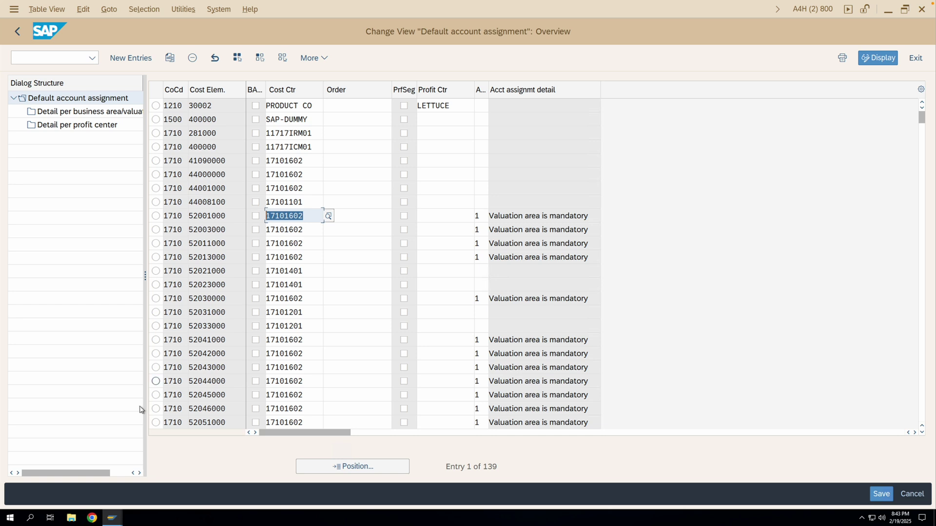
Step: Go back to the Account Assignment Categories list
mouse_move(112, 517)
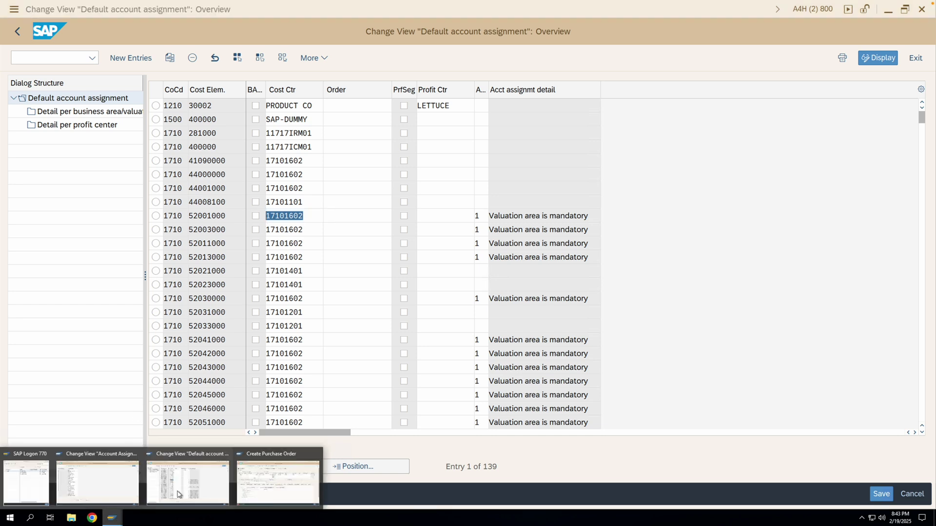
left_click(258, 480)
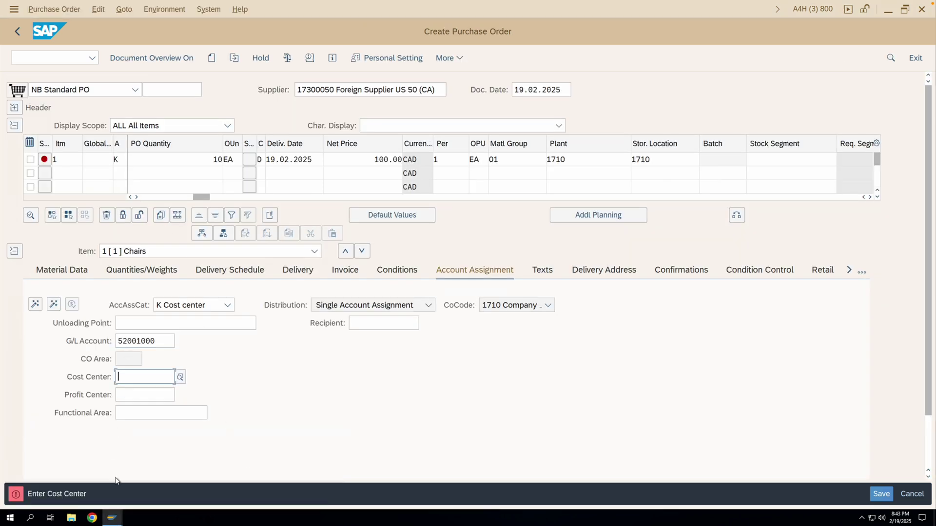
left_click(113, 518)
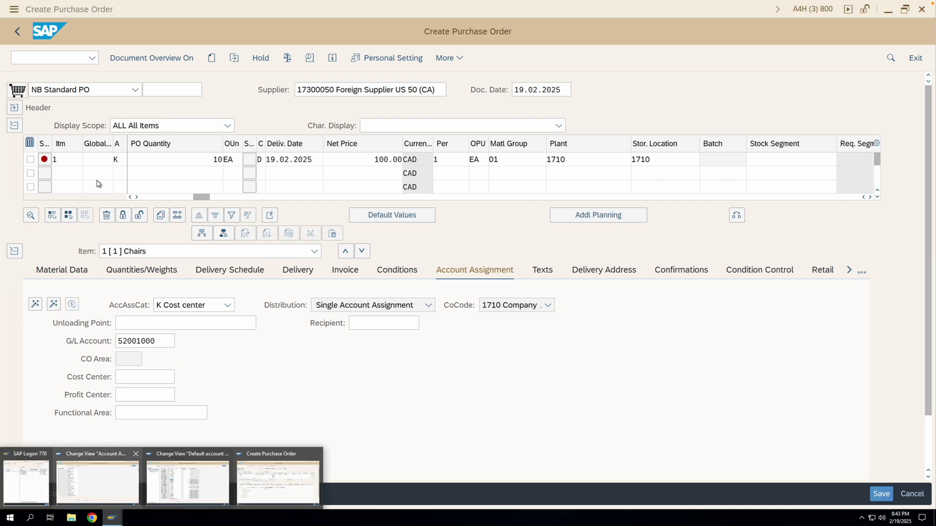
left_click(97, 480)
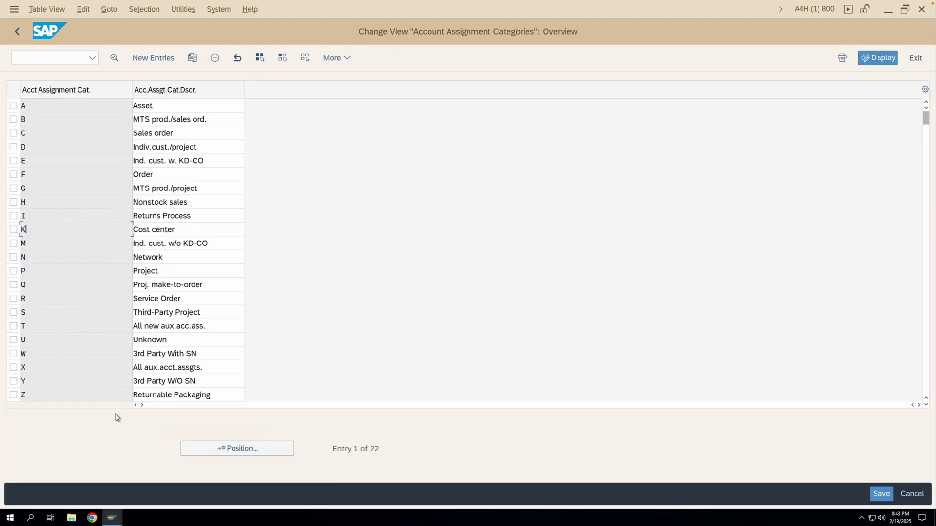
Step: Review category K (Cost center) details and save, getting 'Data already saved'
double_click(33, 232)
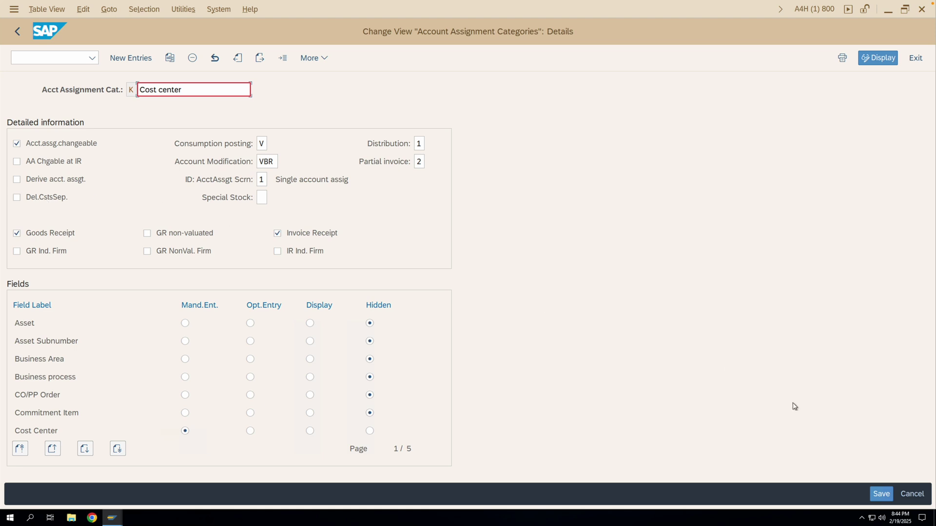
left_click(875, 494)
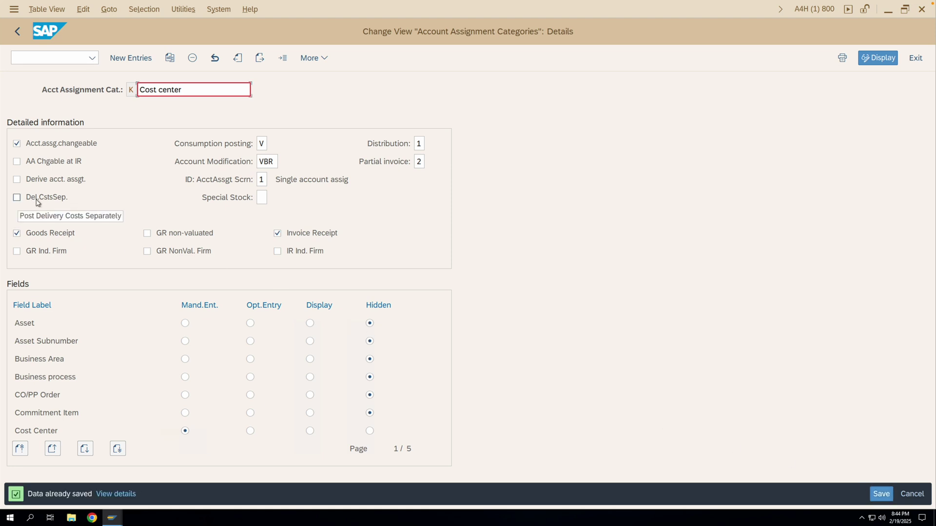
left_click(17, 31)
Step: Copy default cost center 17101602 and paste it into the Chairs item's Cost Center field
left_click(115, 513)
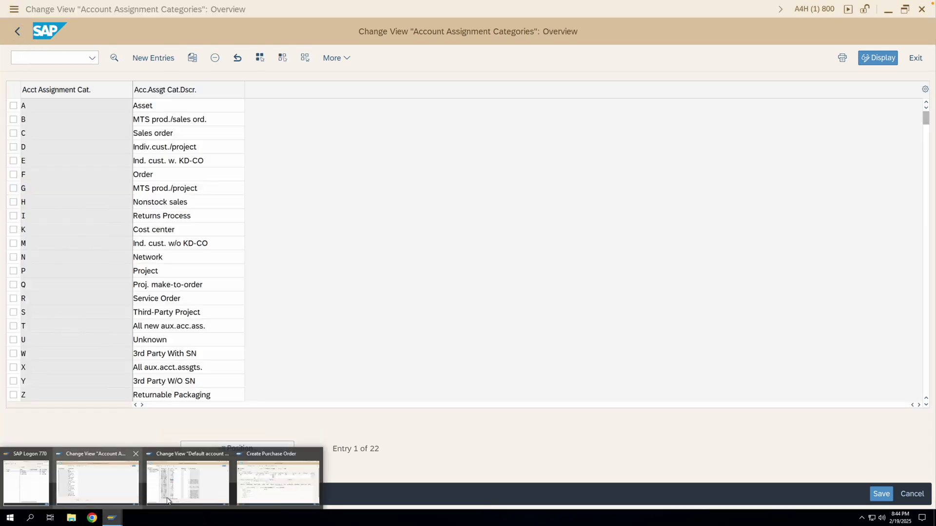
left_click(275, 476)
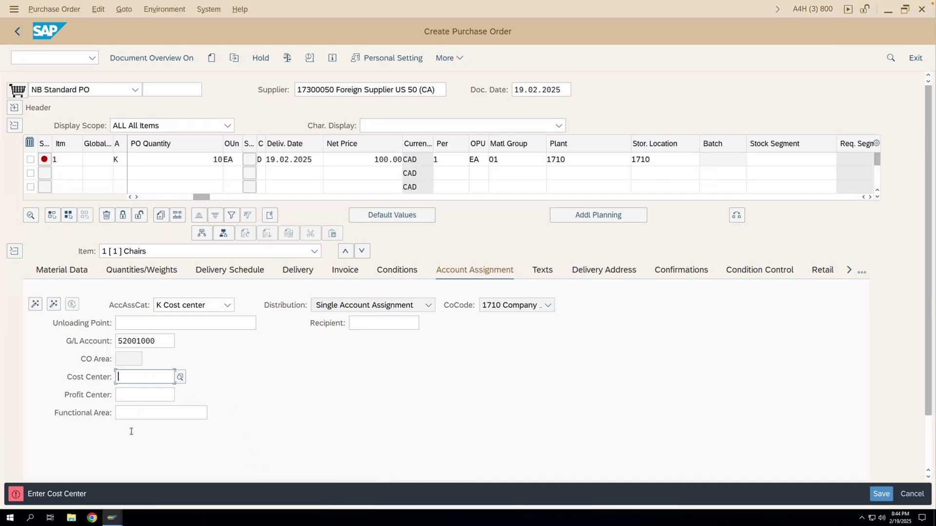
left_click(112, 518)
left_click(212, 484)
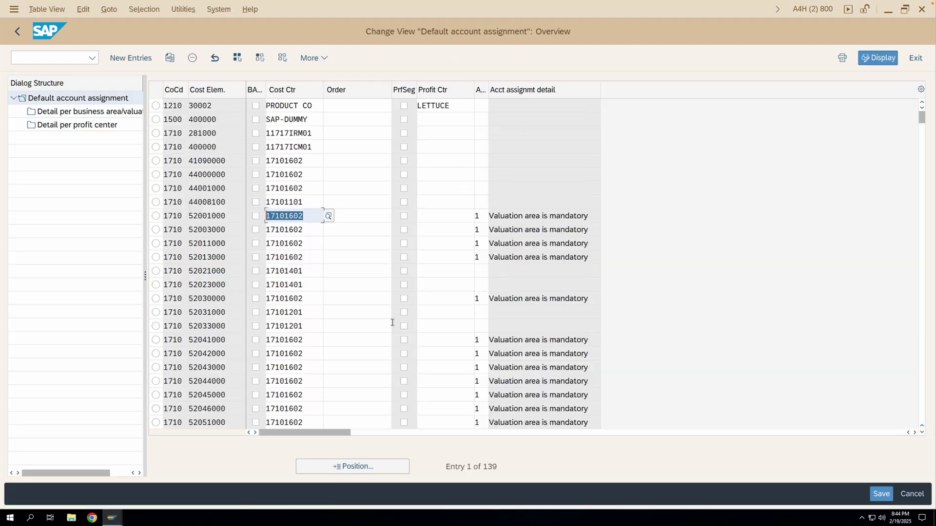
left_click(265, 219)
mouse_move(111, 516)
left_click(278, 480)
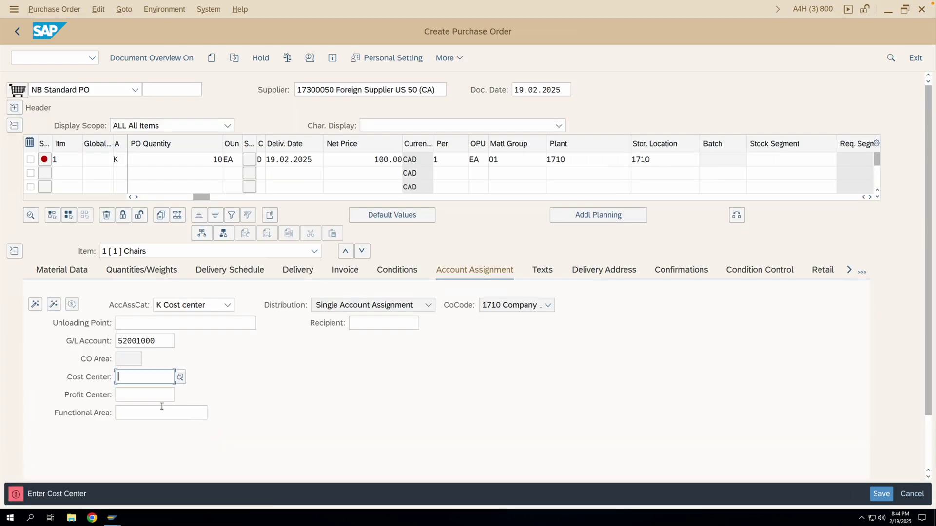
key("ctrl+v")
key("Return")
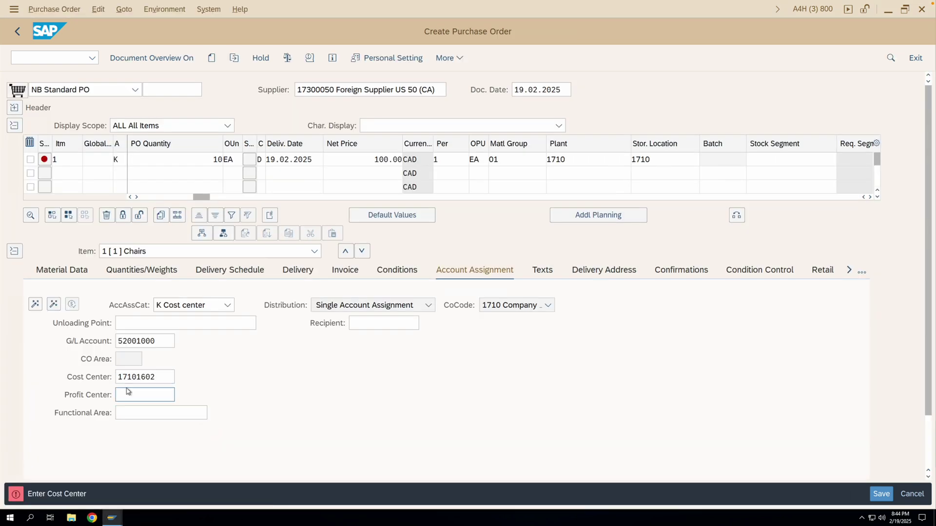
left_click(407, 274)
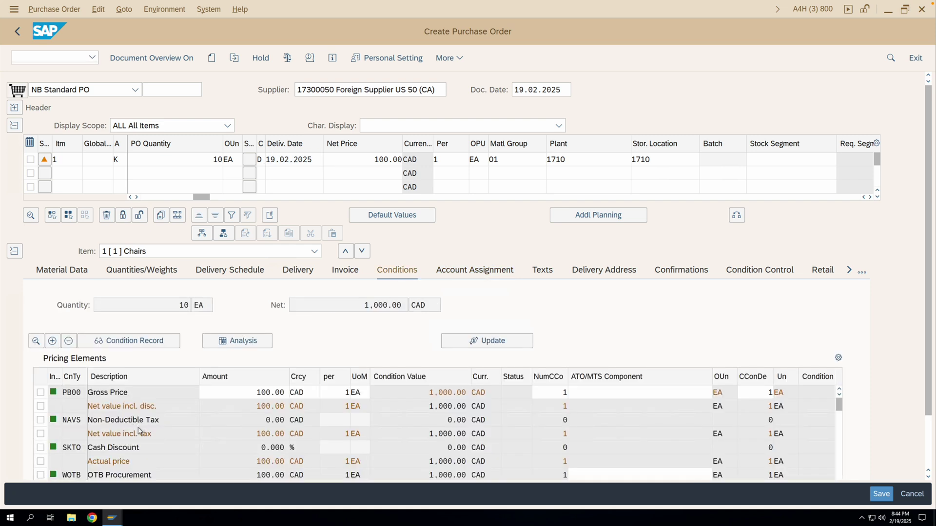
Step: Add an FRA1 freight condition row to the Chairs item's pricing elements
scroll(142, 429, "down", 5)
type("fra1")
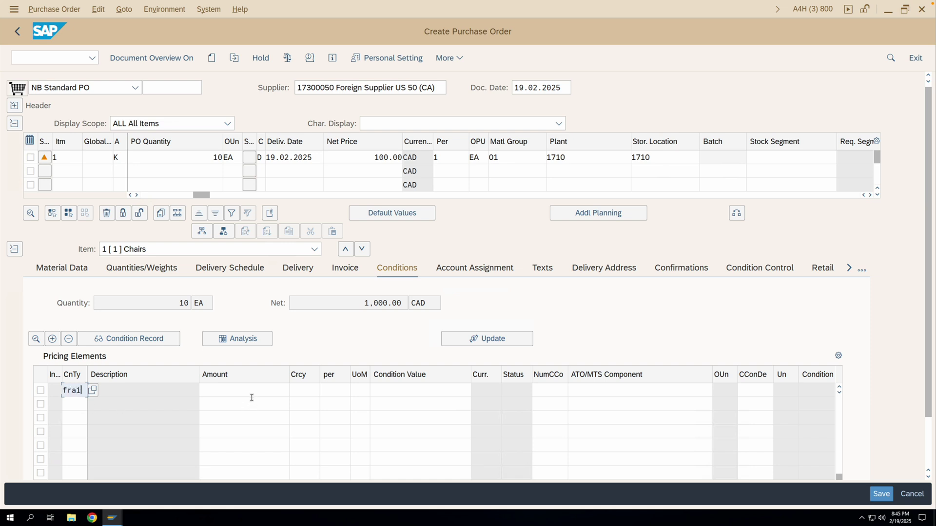
left_click(252, 396)
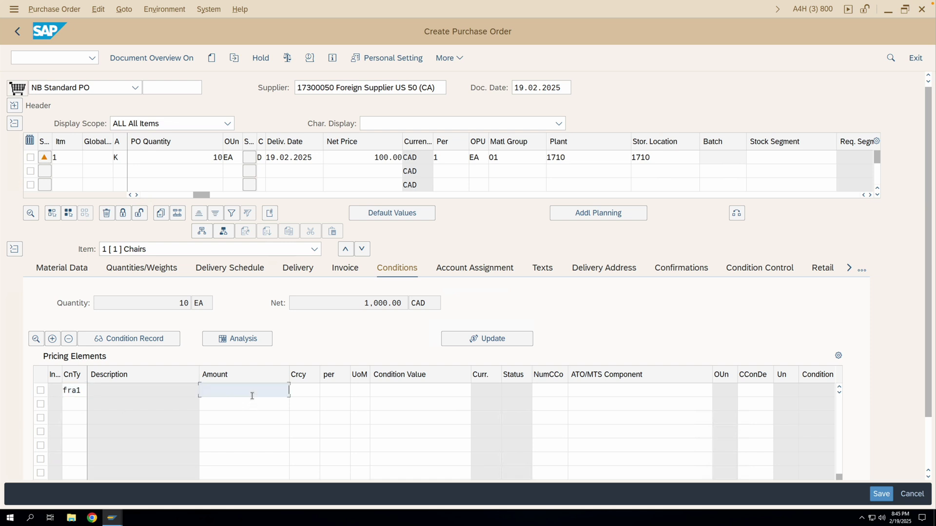
type("0")
key("Return")
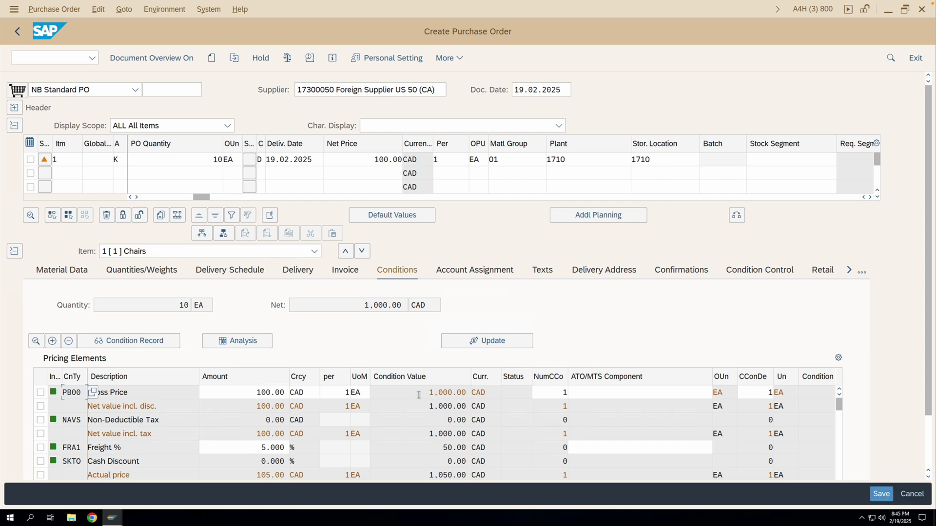
Step: Check the 1,000.00 gross price and 50.00 freight values, then save the purchase order
left_click_drag(423, 394, 467, 394)
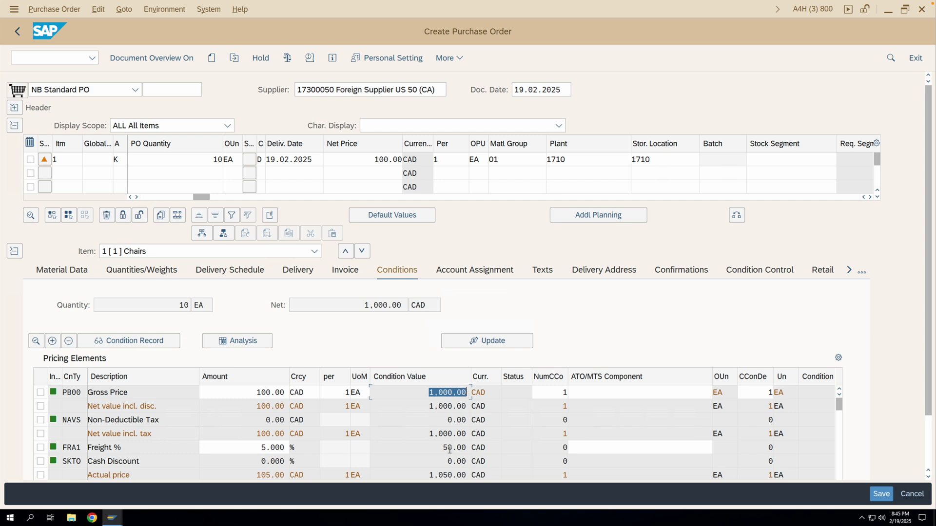
left_click_drag(442, 447, 469, 447)
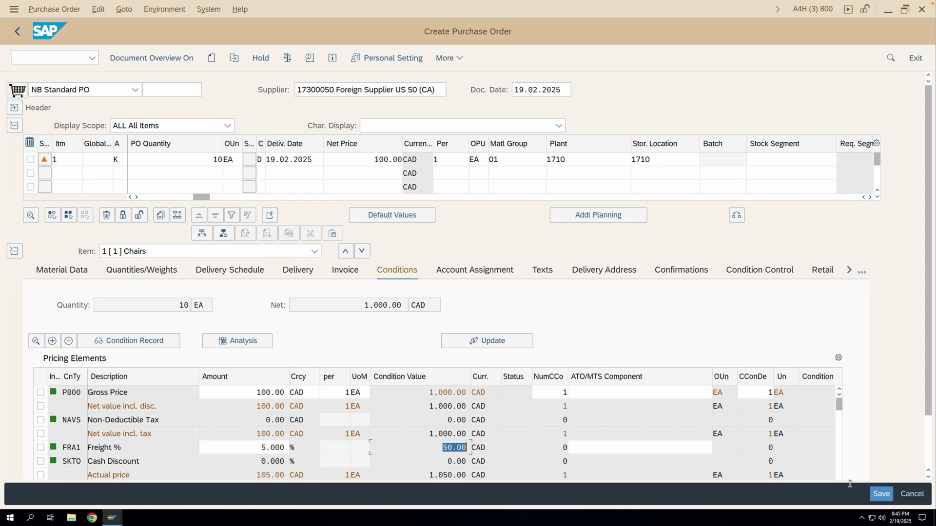
left_click(878, 494)
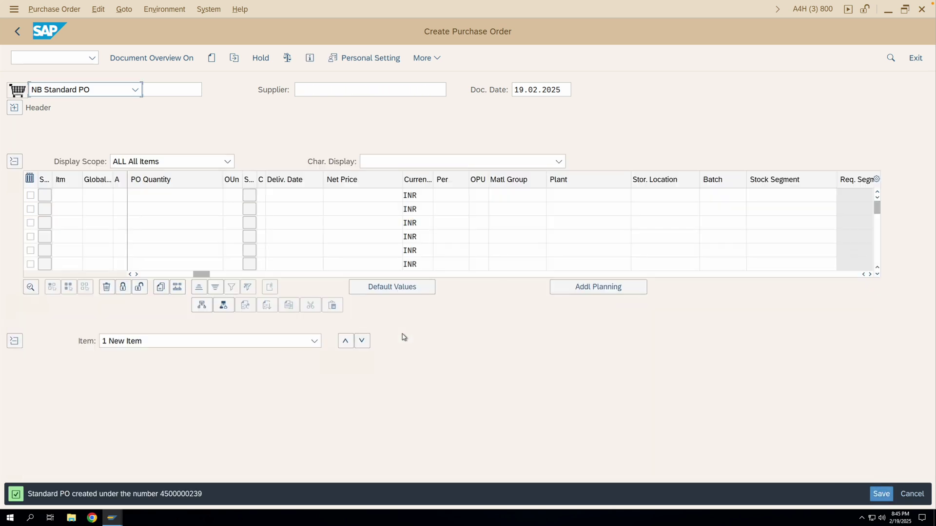
Step: Note the new purchase order number and return to SAP Easy Access
left_click_drag(161, 495, 204, 500)
key("ctrl+c")
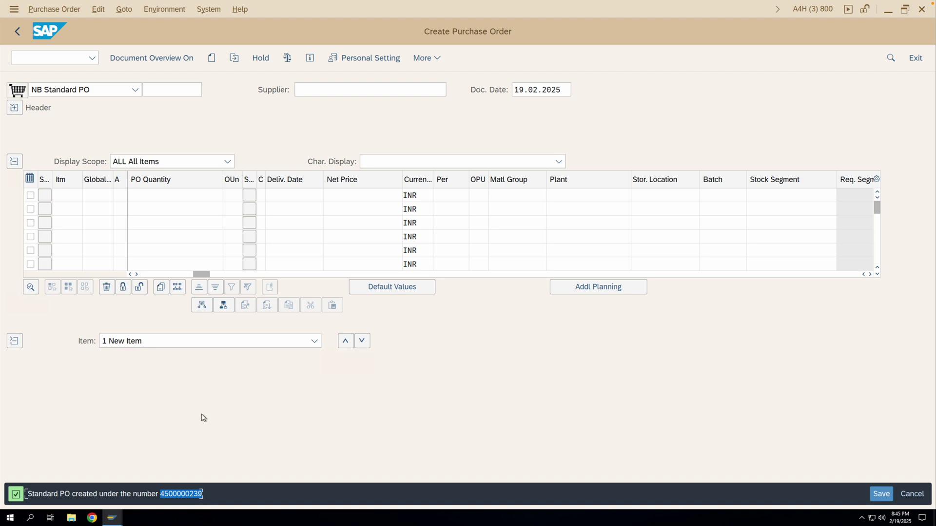
left_click(17, 32)
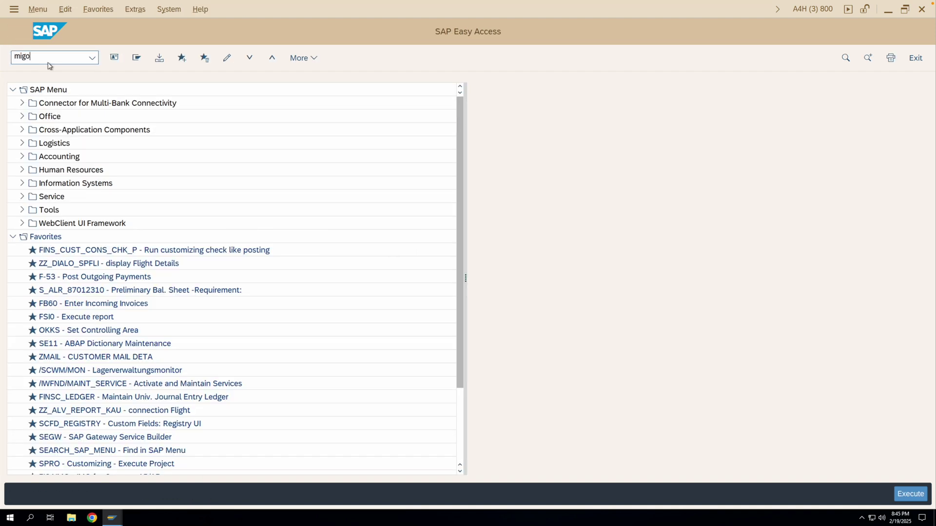
Step: Post a MIGO goods receipt (A01, R01) for the 10 chairs on the new purchase order
left_click(50, 62)
type("migo")
key("Return")
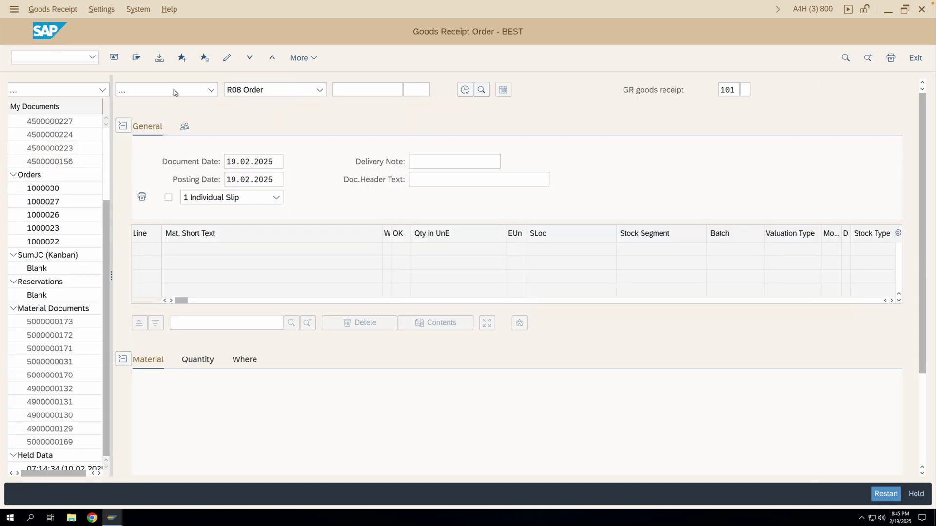
left_click(320, 90)
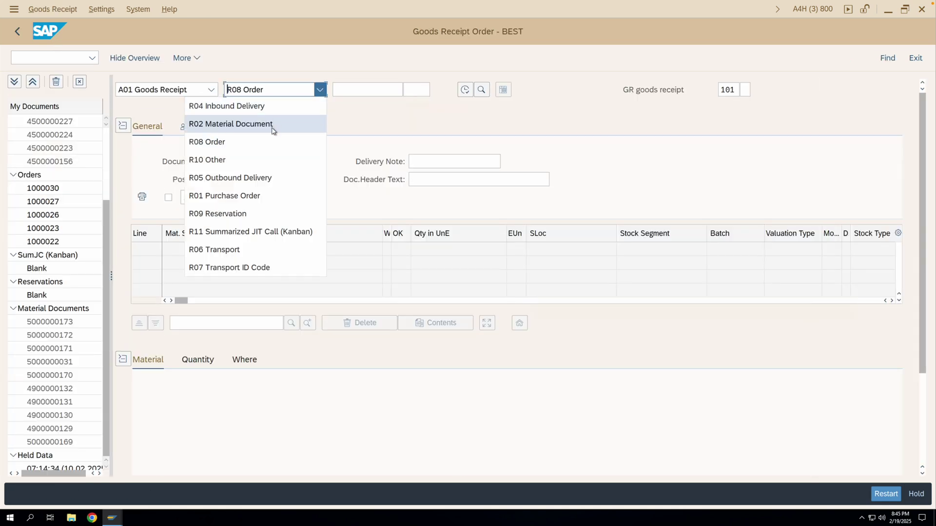
left_click(258, 196)
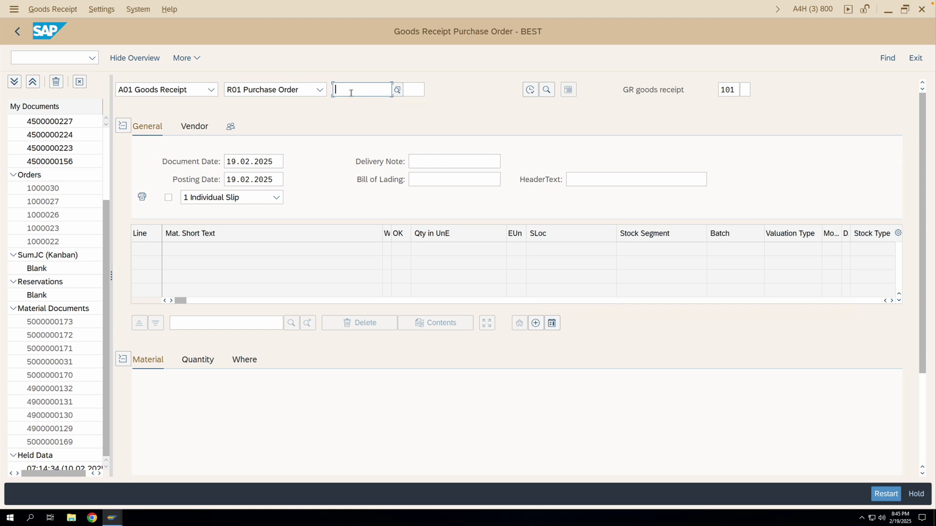
key("ctrl+v")
key("Return")
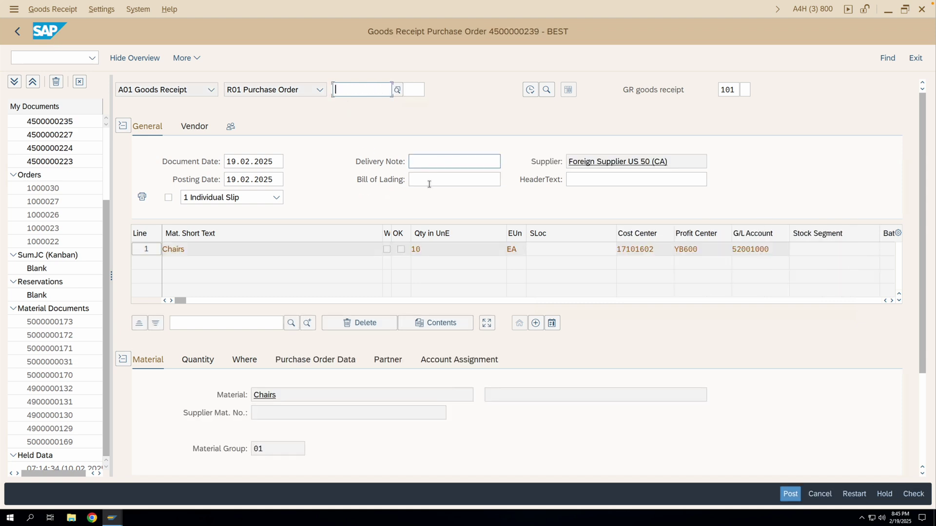
scroll(262, 429, "down", 3)
left_click(202, 448)
left_click(790, 494)
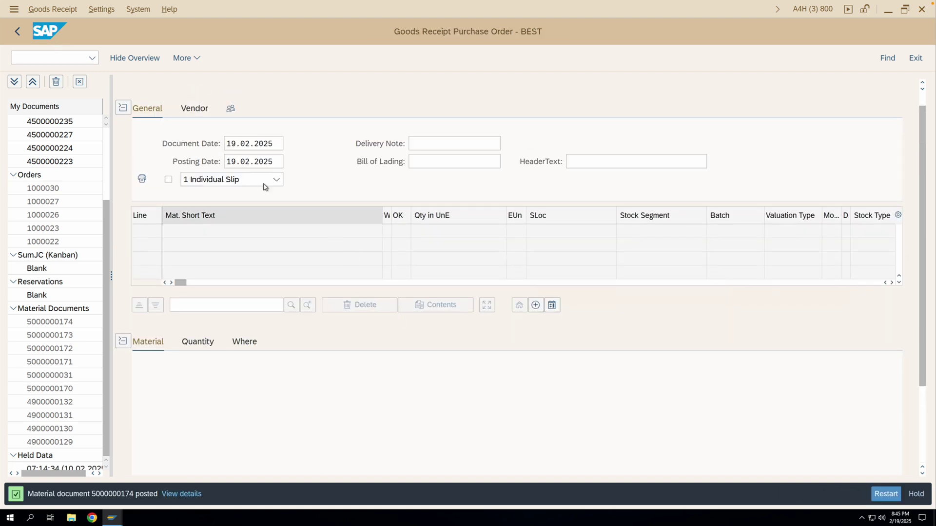
left_click(191, 91)
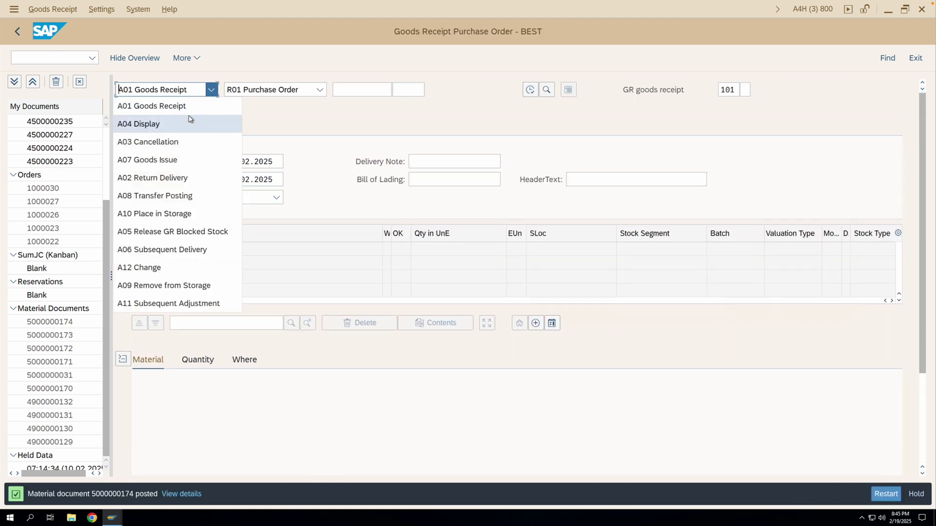
Step: Display the material document and open its FI accounting document line items
left_click(173, 127)
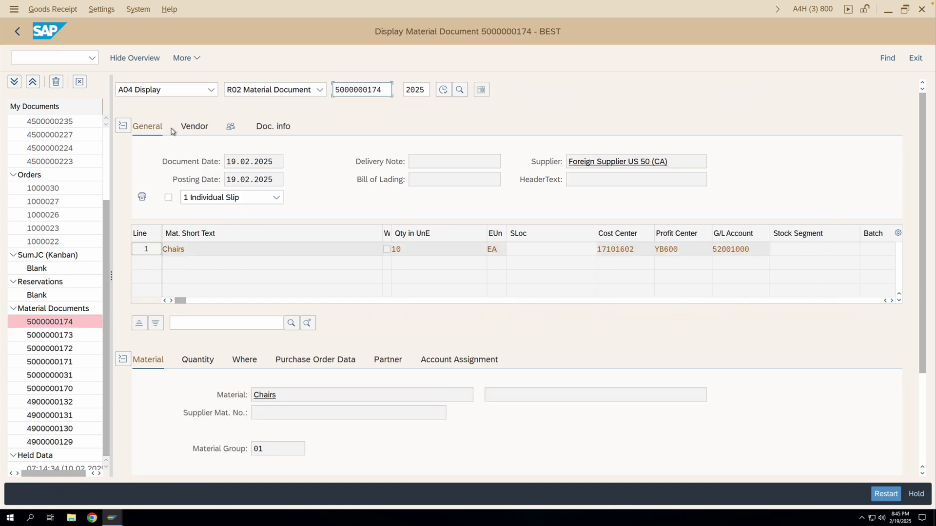
left_click(268, 128)
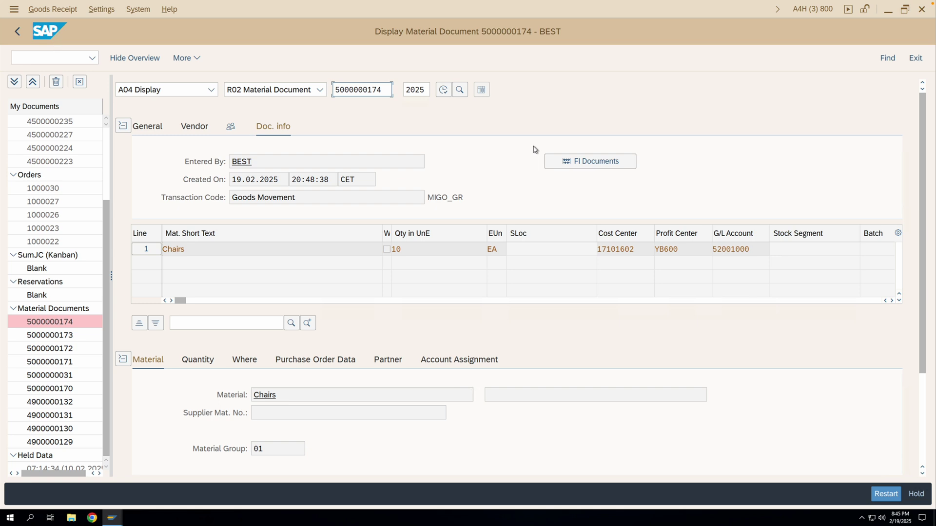
left_click(584, 166)
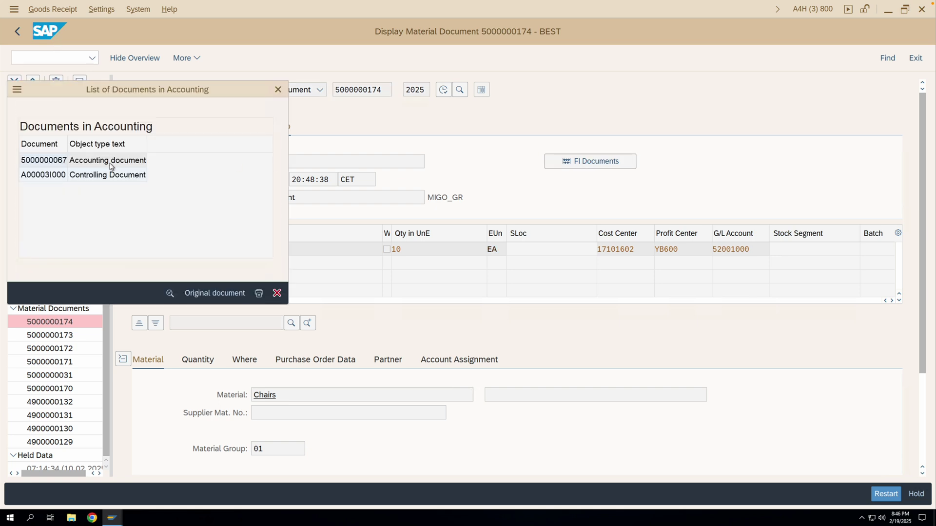
double_click(111, 166)
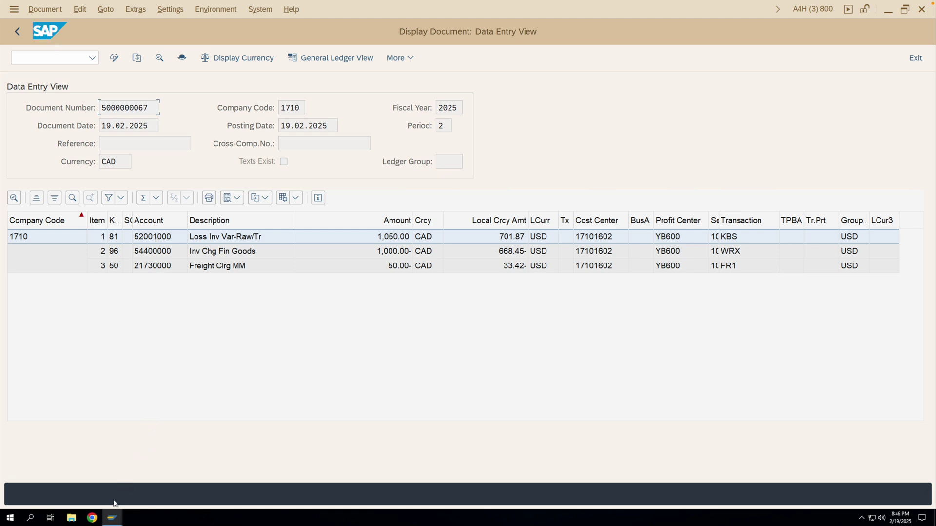
Step: Open a new SAP GUI session window
mouse_move(113, 516)
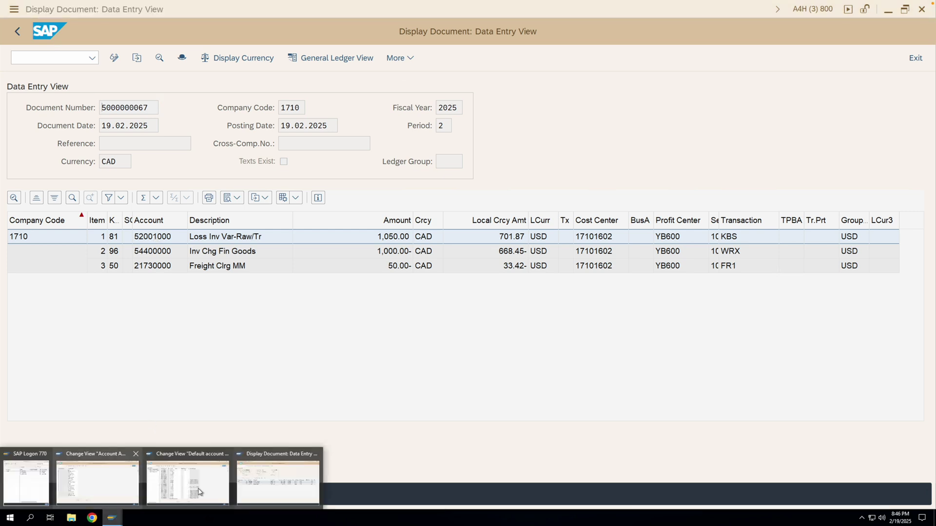
left_click(287, 493)
left_click(13, 9)
left_click(47, 129)
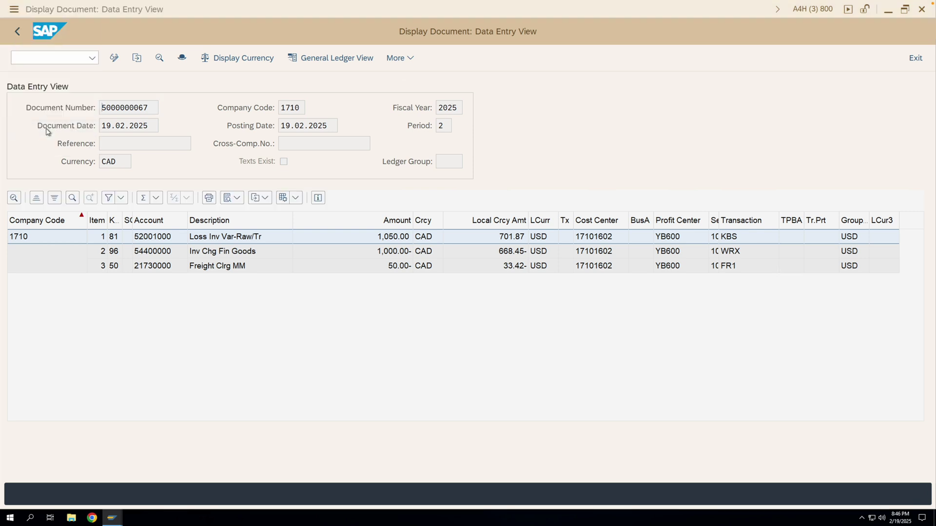
Step: In ME23N, check the PO's G/L account 52001000, 1,000.00 gross price and 50.00 freight
type("me")
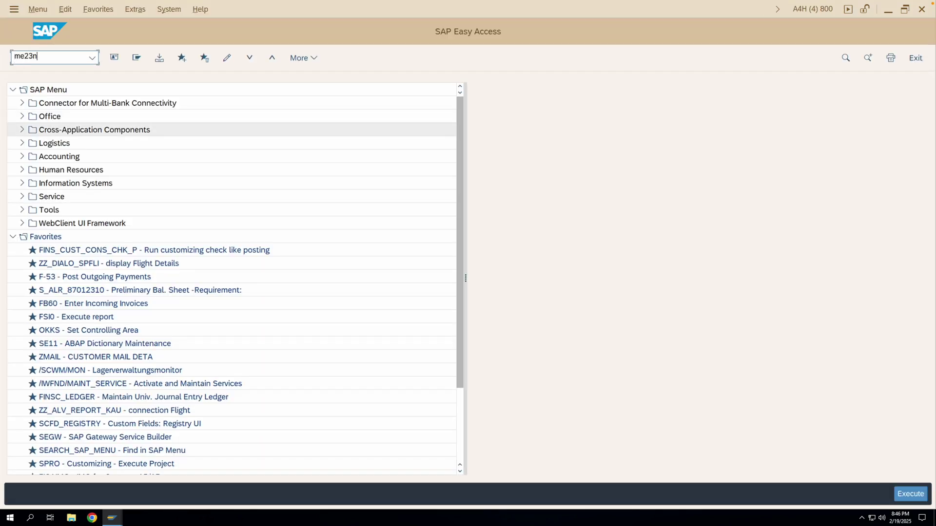
type("23n")
key("Return")
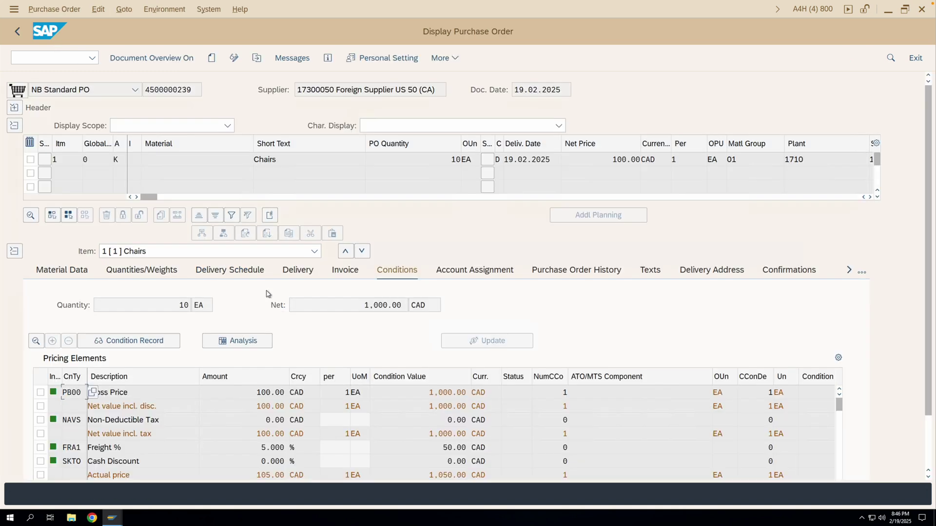
left_click(458, 277)
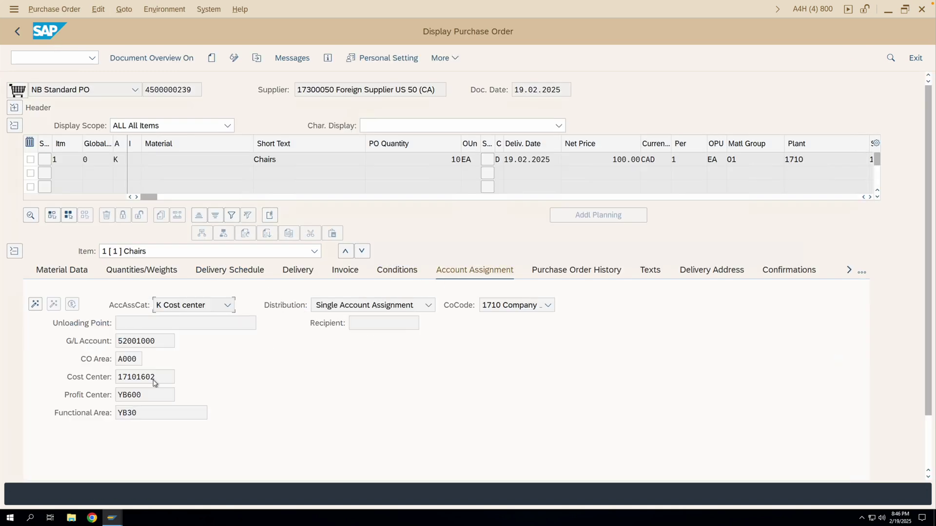
left_click_drag(160, 342, 115, 343)
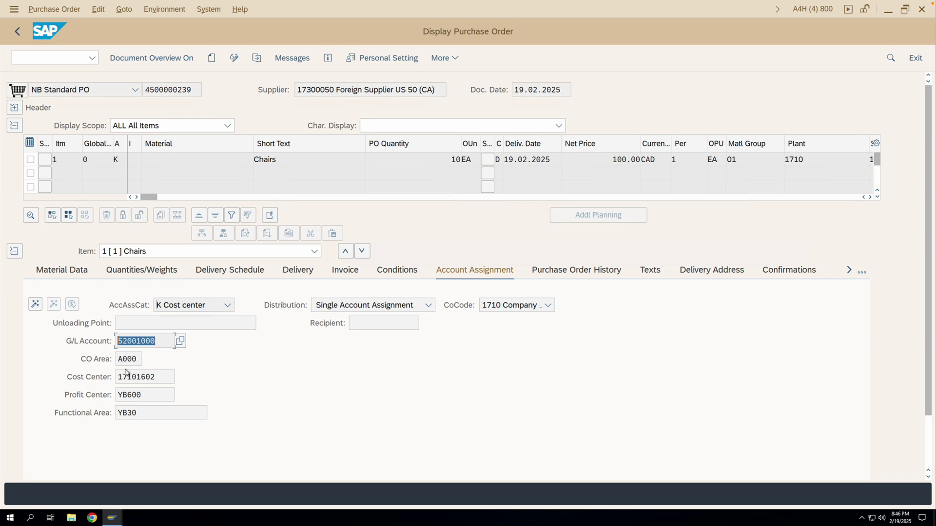
left_click(403, 272)
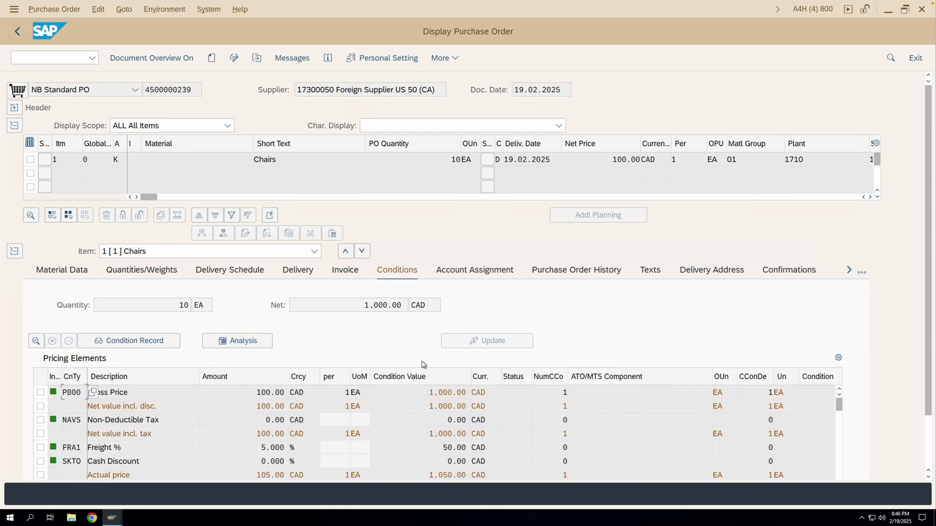
left_click_drag(430, 393, 469, 395)
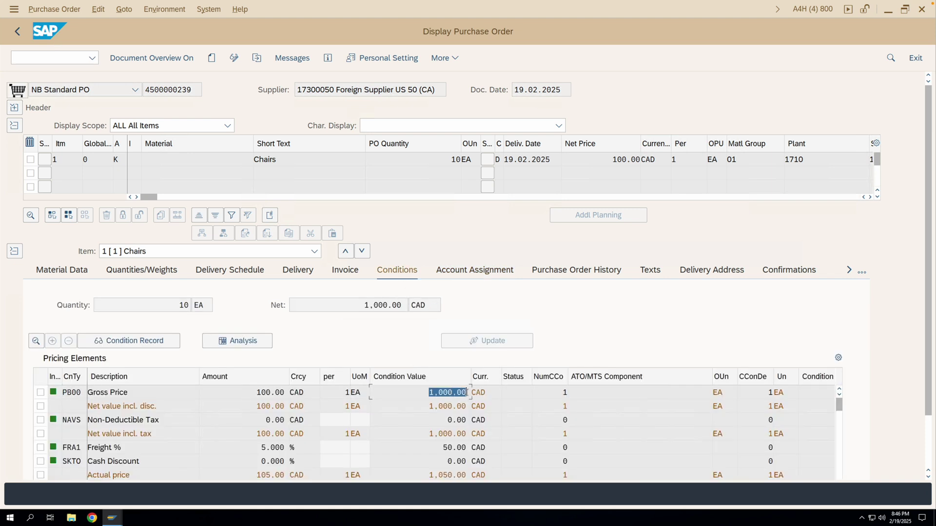
left_click_drag(437, 448, 465, 449)
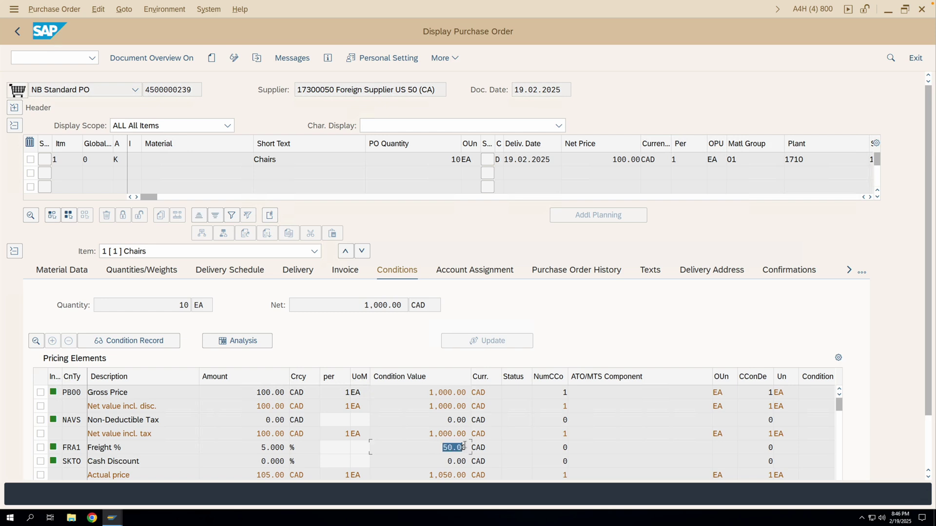
Step: Review the accounting document's three lines, including the 1,050.00 Loss Inv Var-Raw/Tr line
left_click(112, 518)
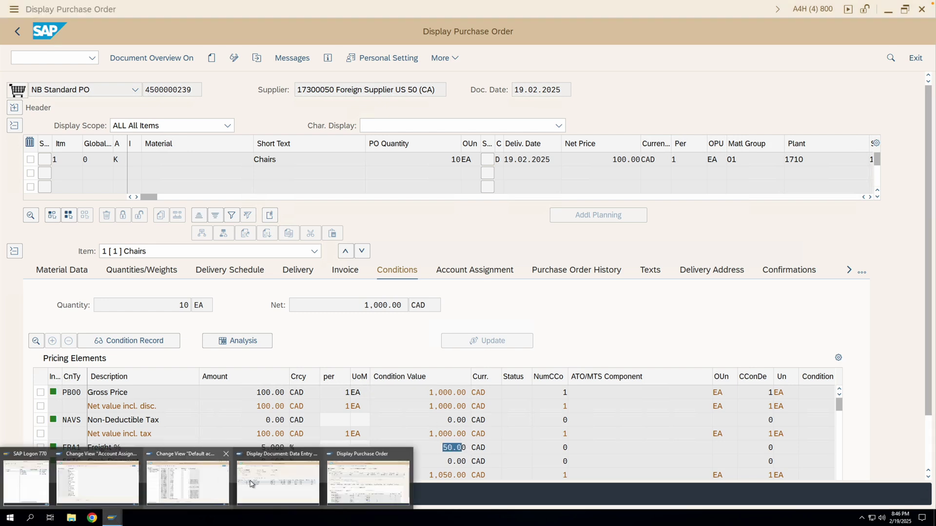
left_click(276, 478)
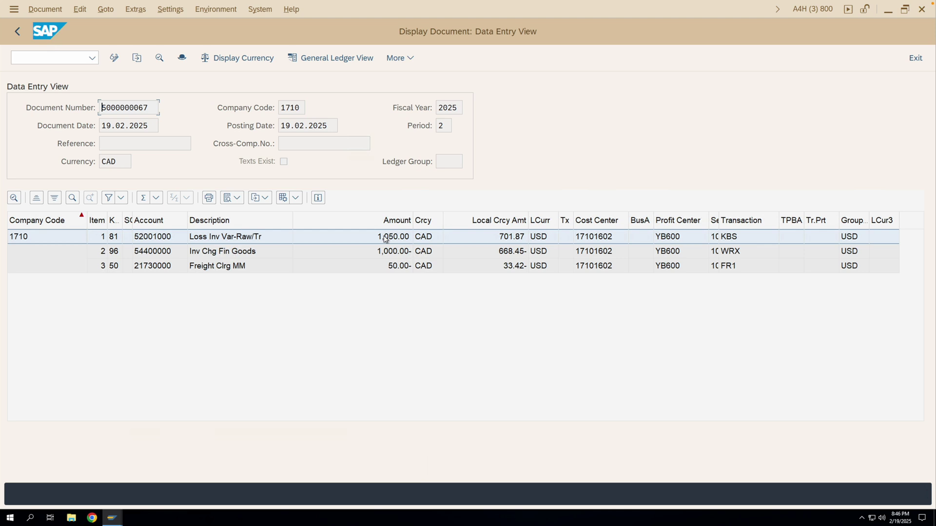
left_click(393, 262)
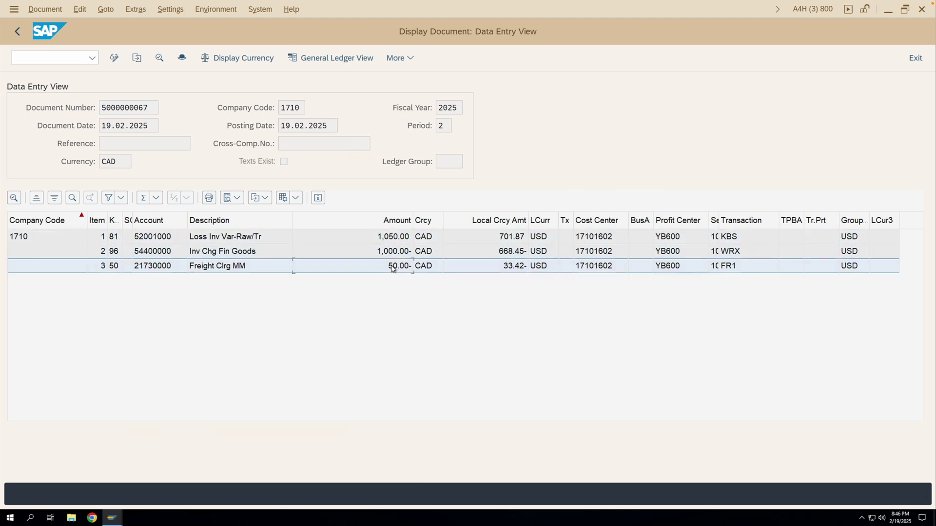
left_click(393, 254)
left_click(390, 268)
left_click(388, 239)
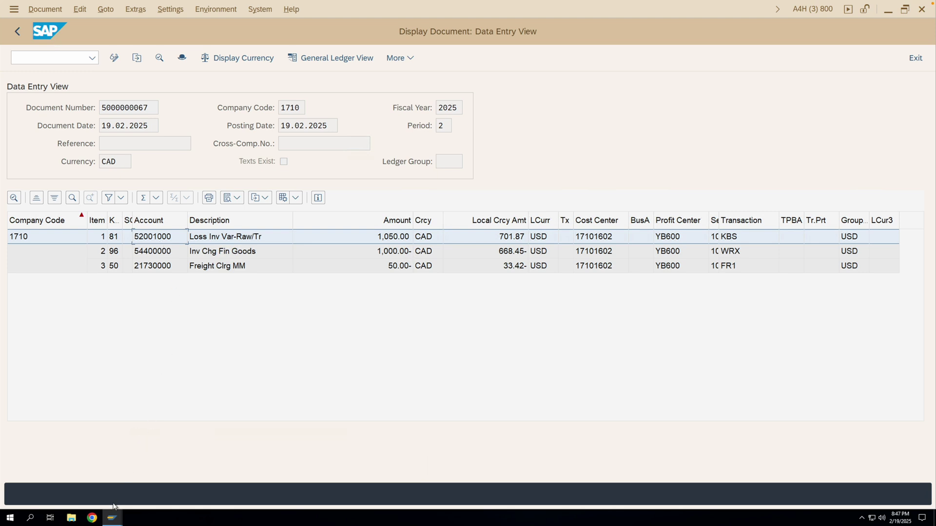
Step: Tick Del.CstsSep. on category K (Cost center), save, then return to Display Purchase Order
mouse_move(113, 517)
left_click(140, 493)
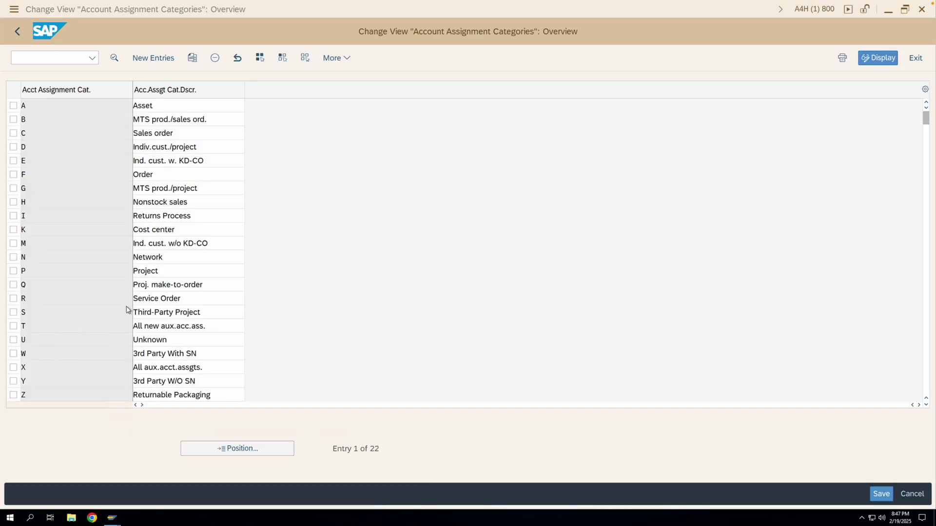
left_click(72, 236)
double_click(49, 233)
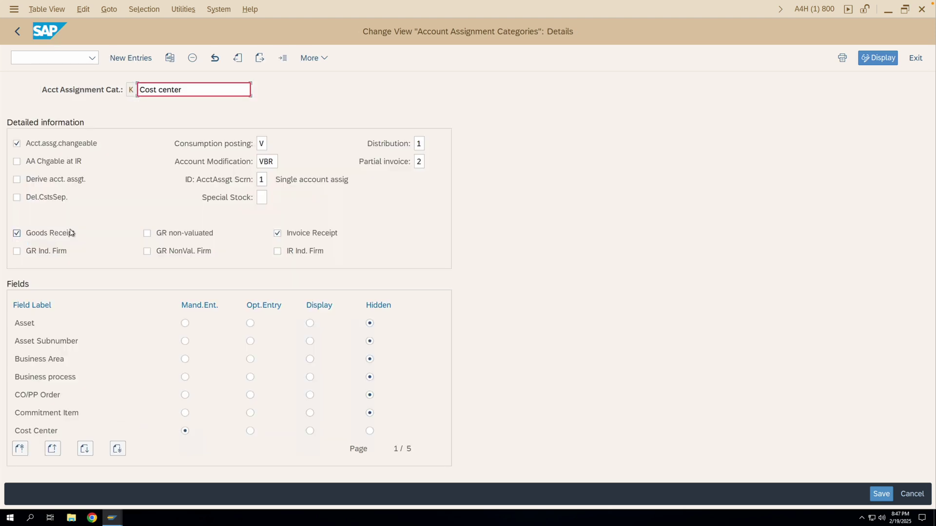
left_click(50, 197)
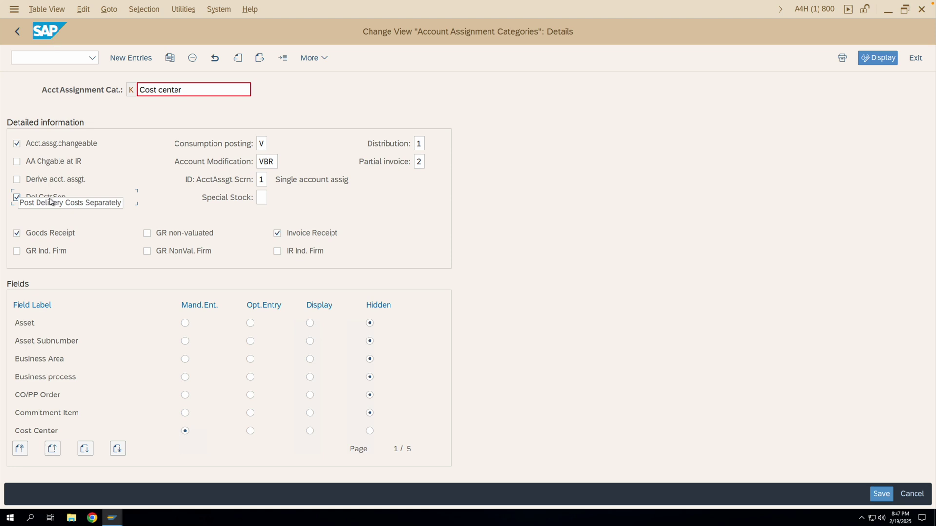
left_click(875, 495)
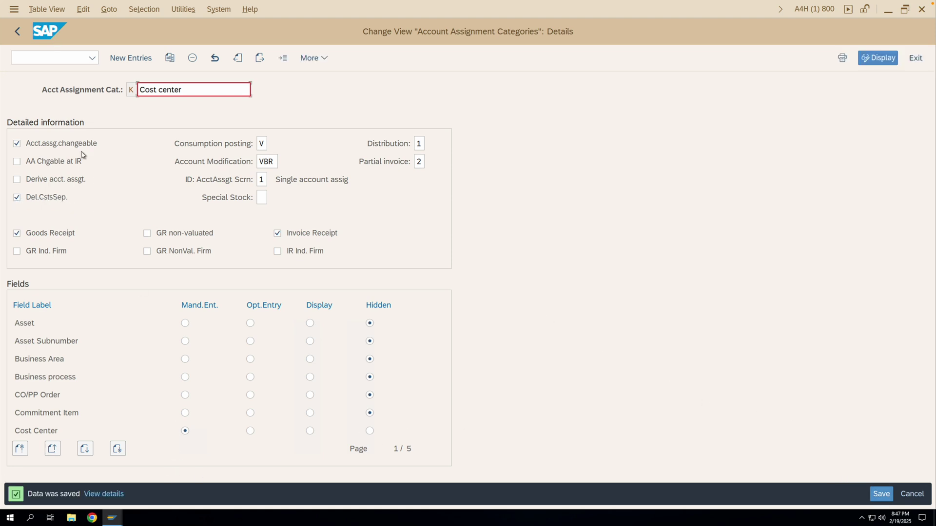
left_click(17, 31)
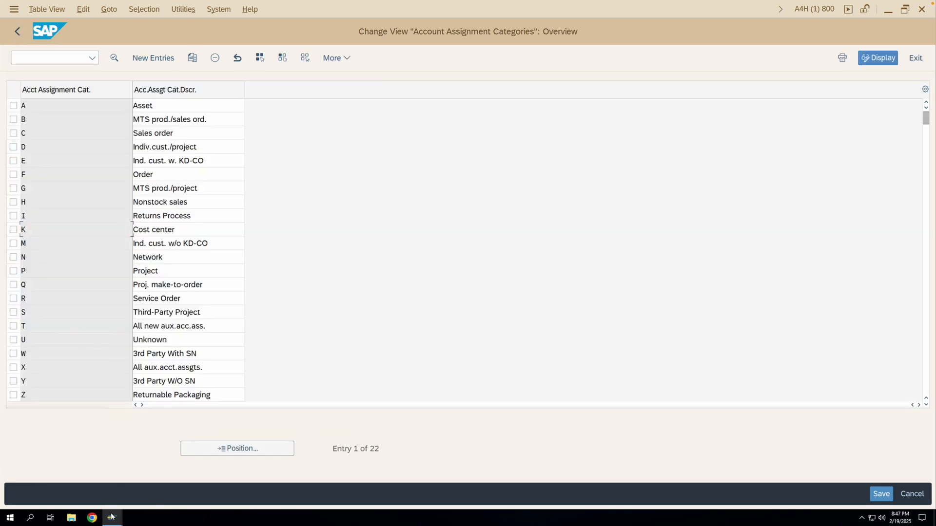
mouse_move(113, 519)
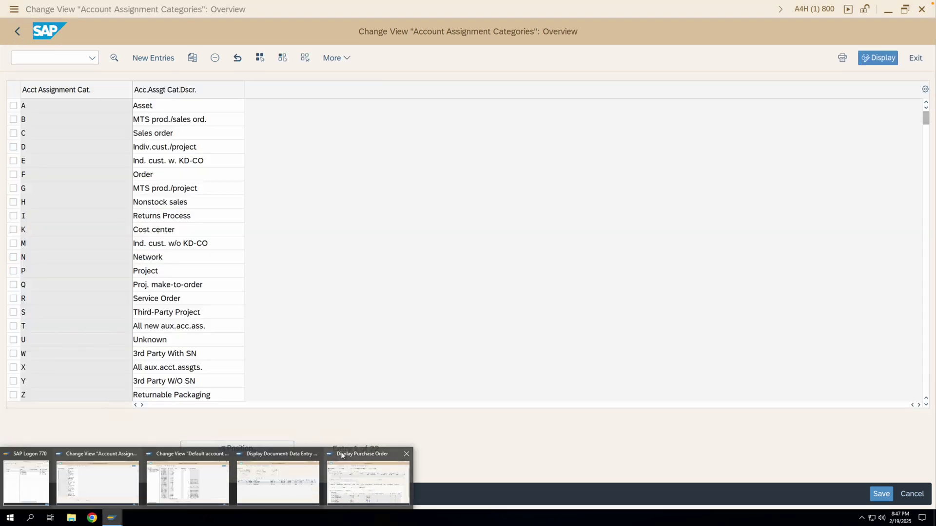
left_click(374, 488)
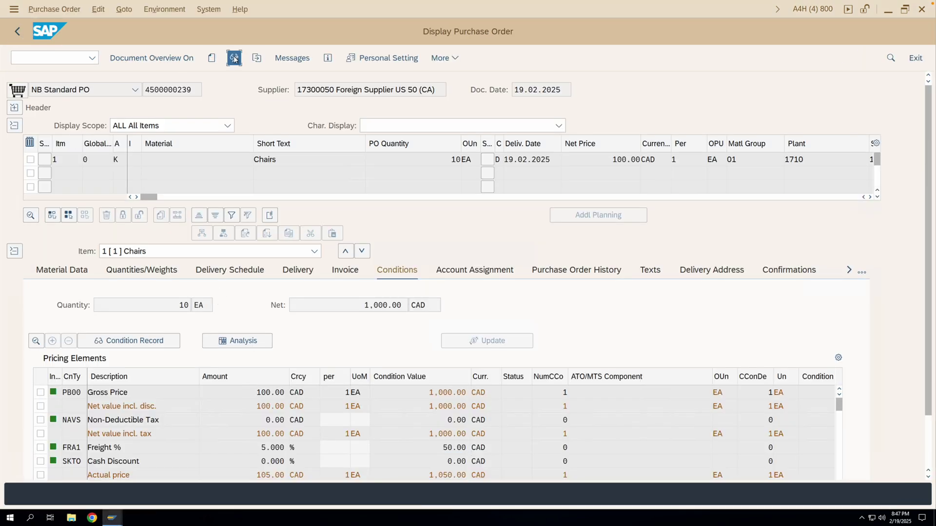
key("ctrl+F1")
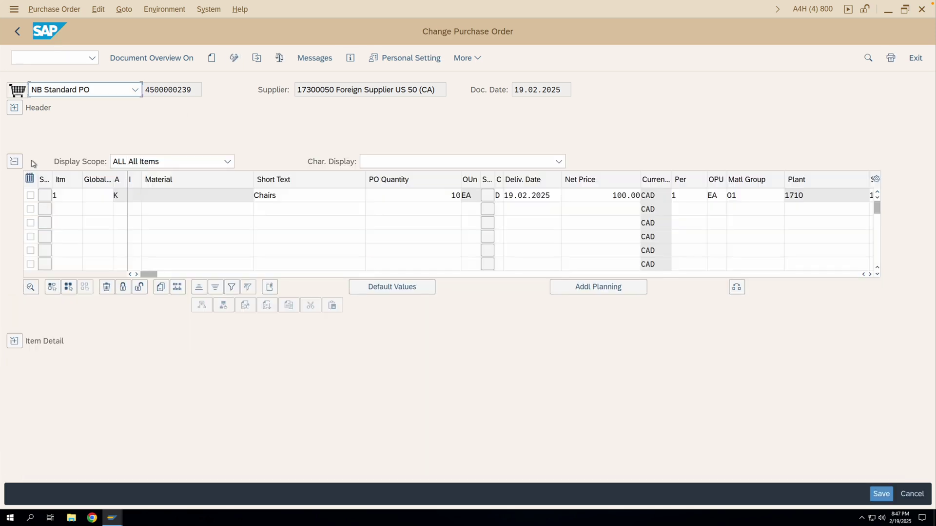
left_click(30, 195)
left_click(160, 289)
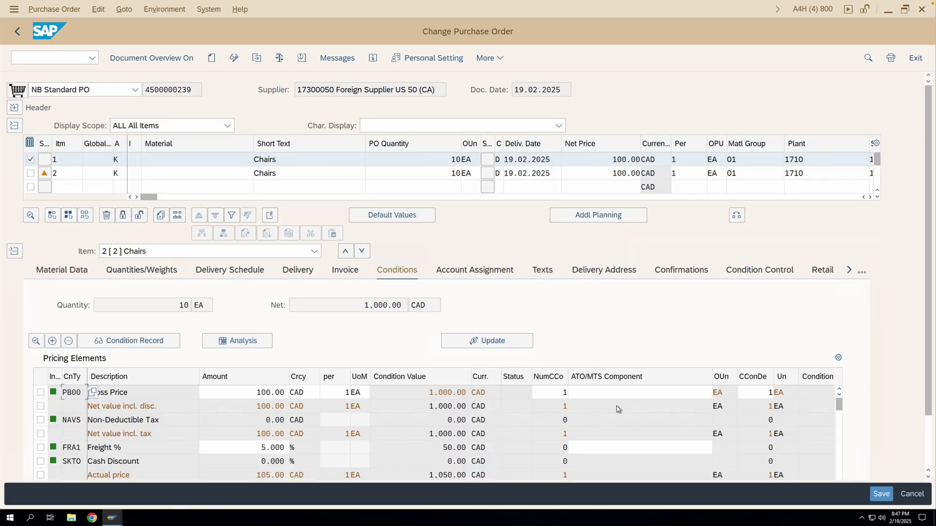
left_click(880, 494)
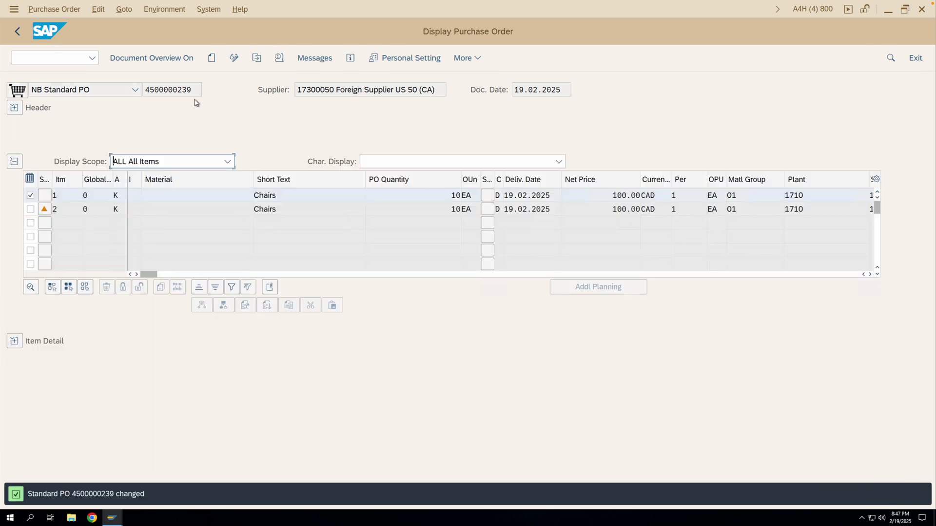
left_click_drag(149, 90, 146, 90)
key("ctrl+c")
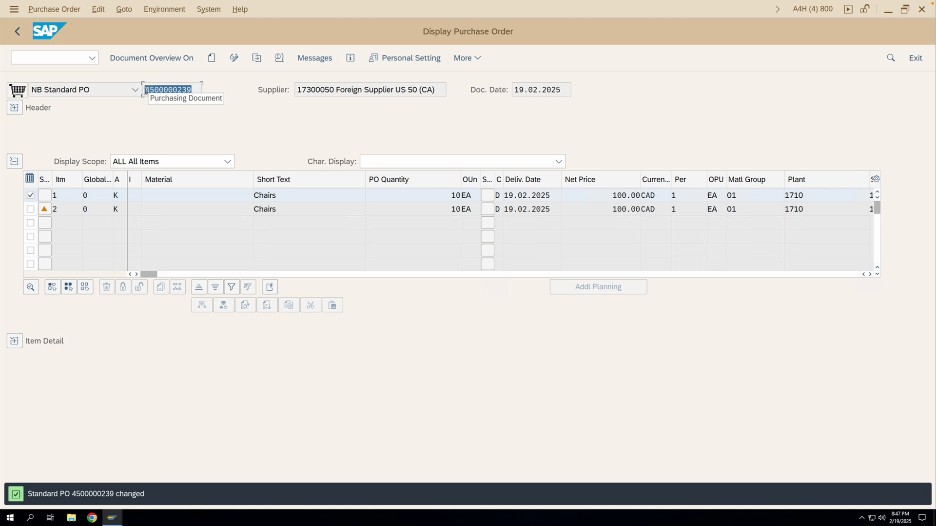
left_click(13, 10)
left_click(39, 127)
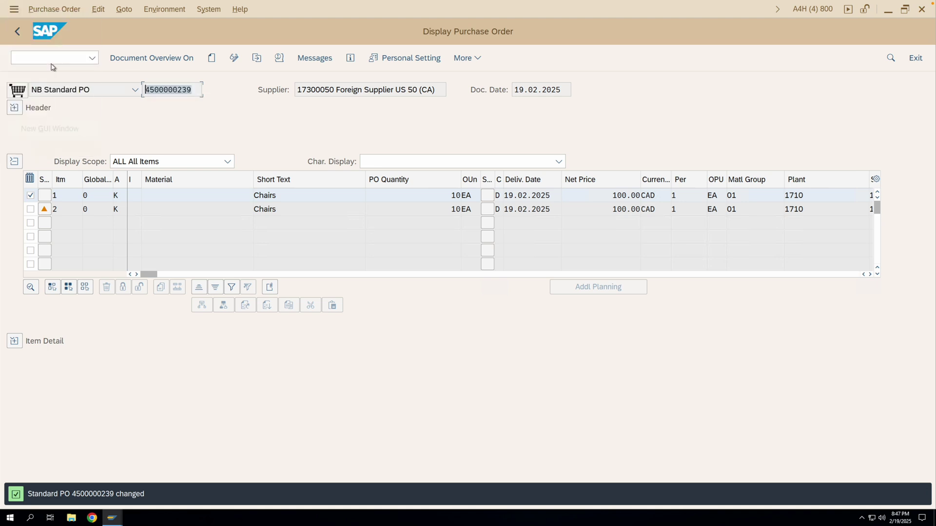
type("migo")
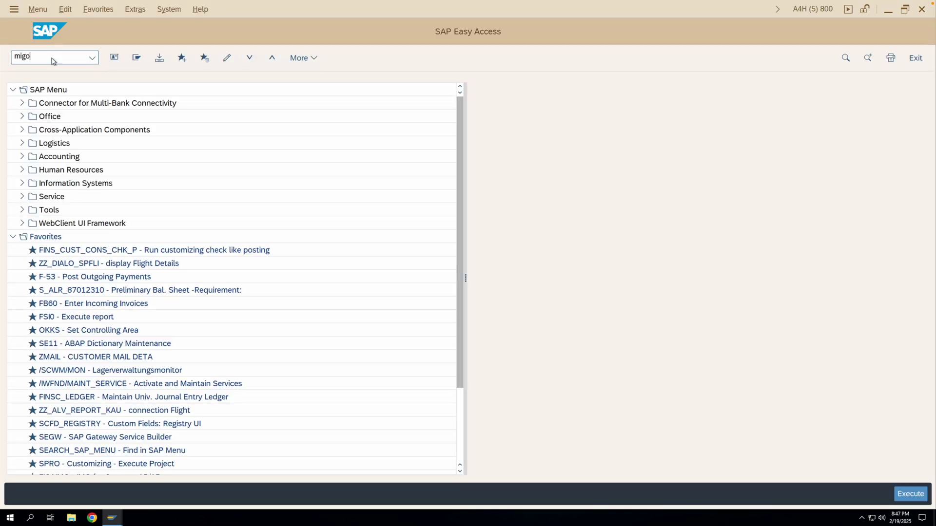
key("Return")
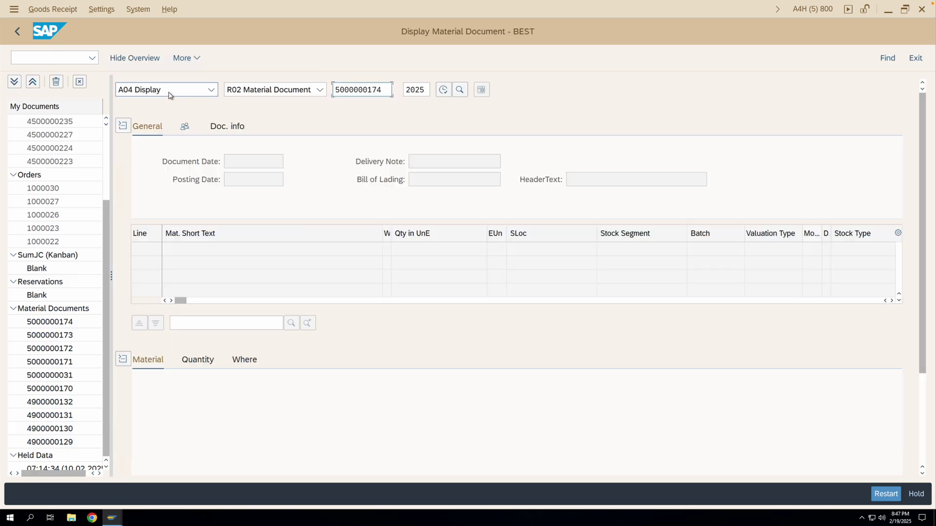
left_click(170, 90)
left_click(168, 130)
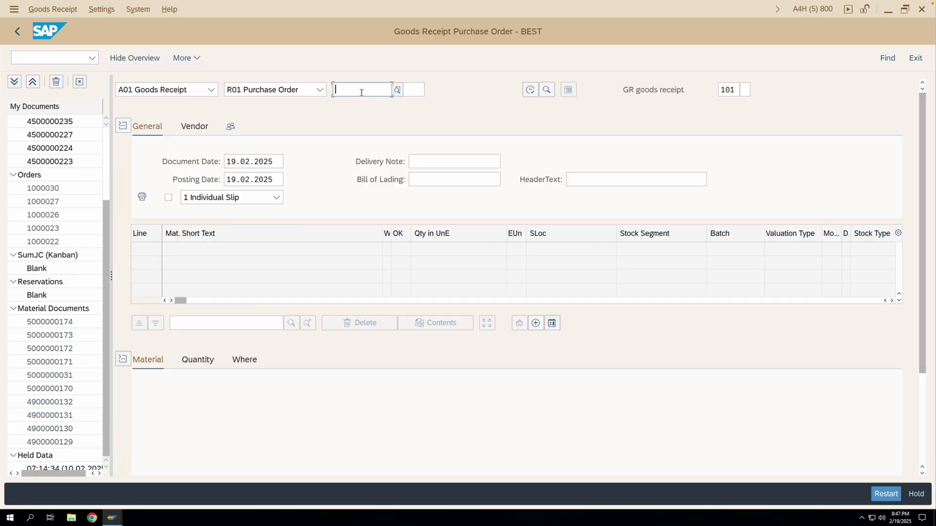
key("ctrl+v")
left_click(411, 90)
type("2")
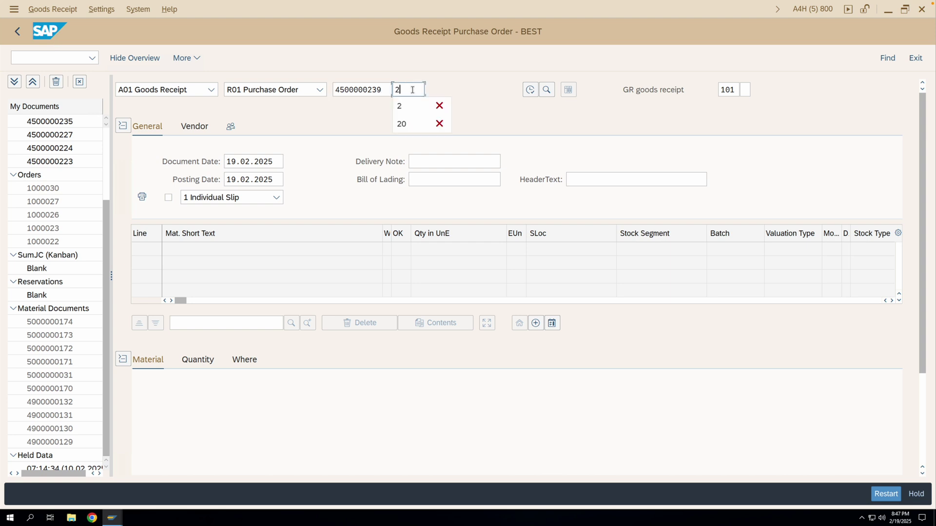
key("Return")
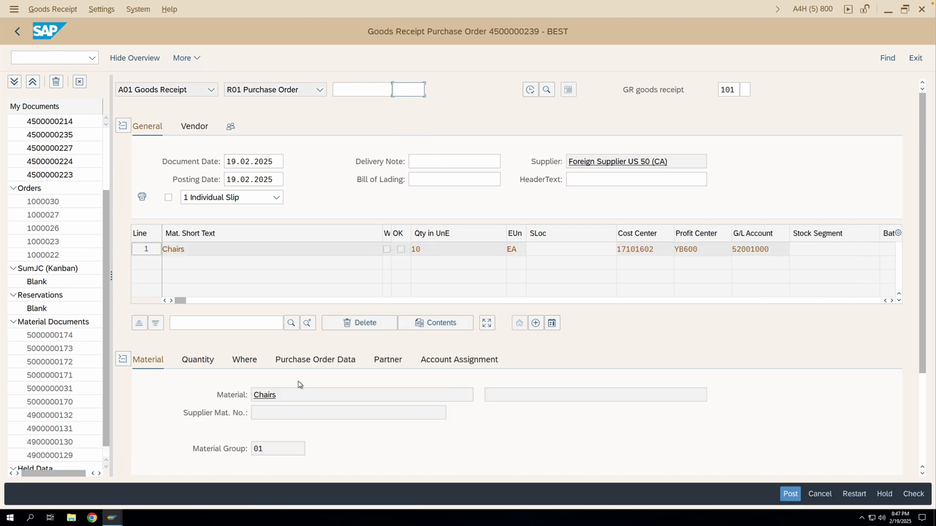
scroll(287, 389, "down", 3)
left_click(208, 448)
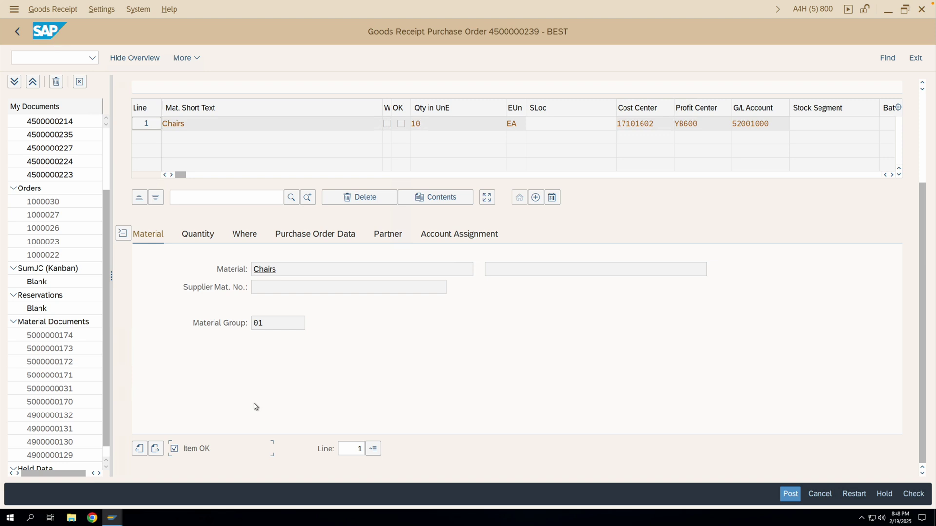
left_click(790, 494)
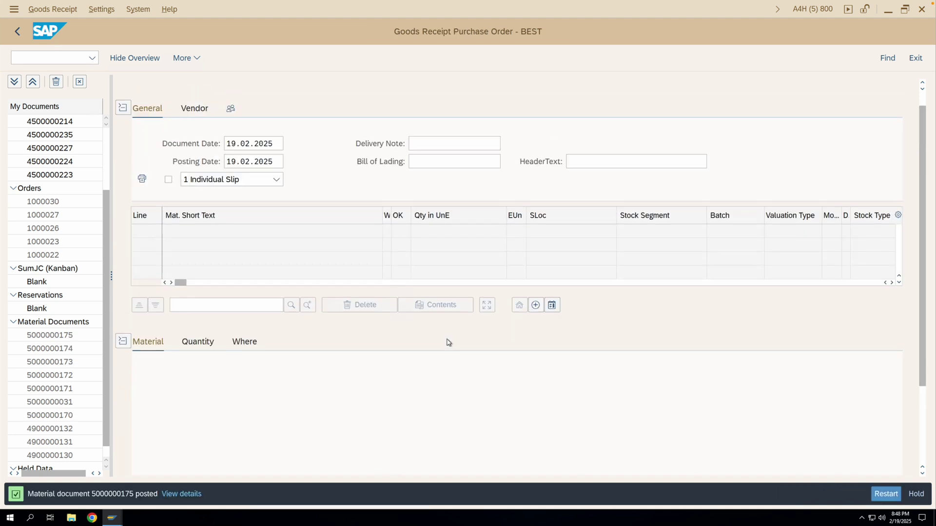
left_click(190, 93)
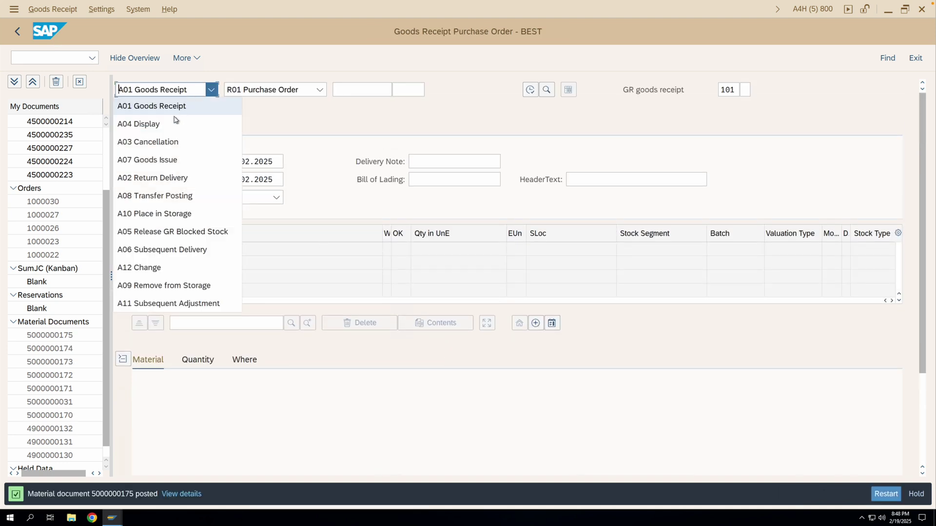
left_click(175, 125)
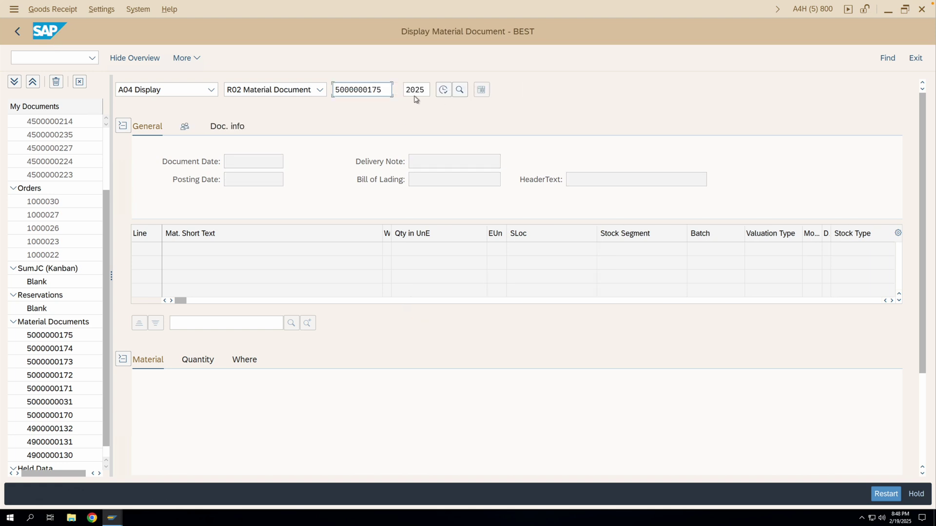
key("Return")
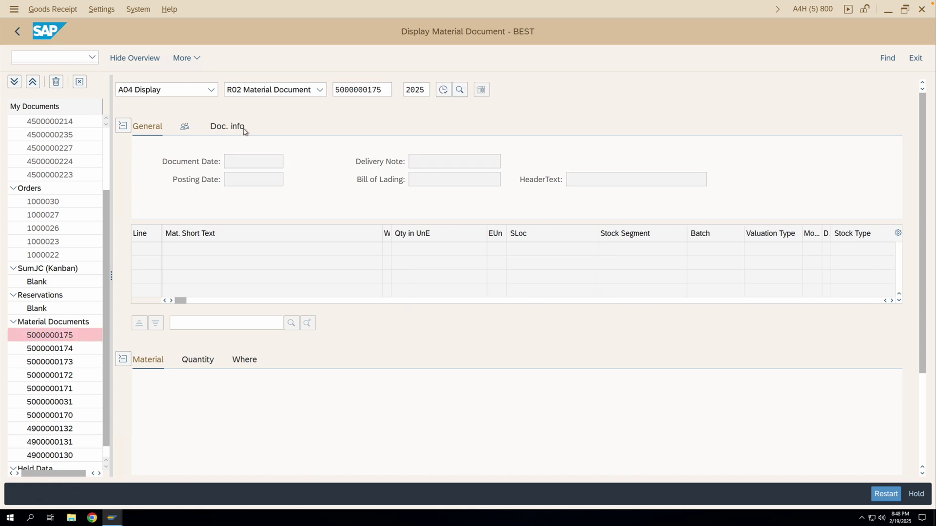
left_click(265, 128)
left_click(590, 161)
left_click(95, 165)
double_click(95, 166)
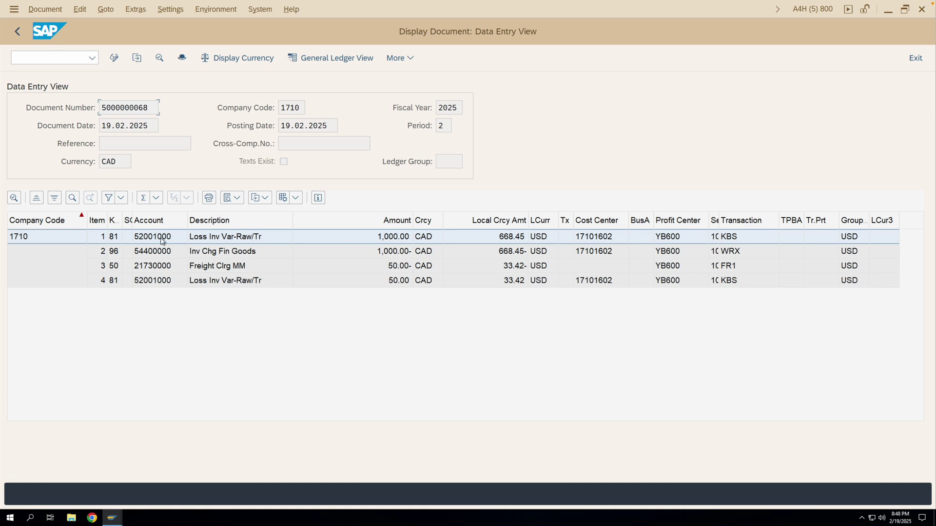
Step: Compare line 4's 50.00 freight (account 52001000, cost center 17101602) with line 1's 1,000.00
left_click(164, 282)
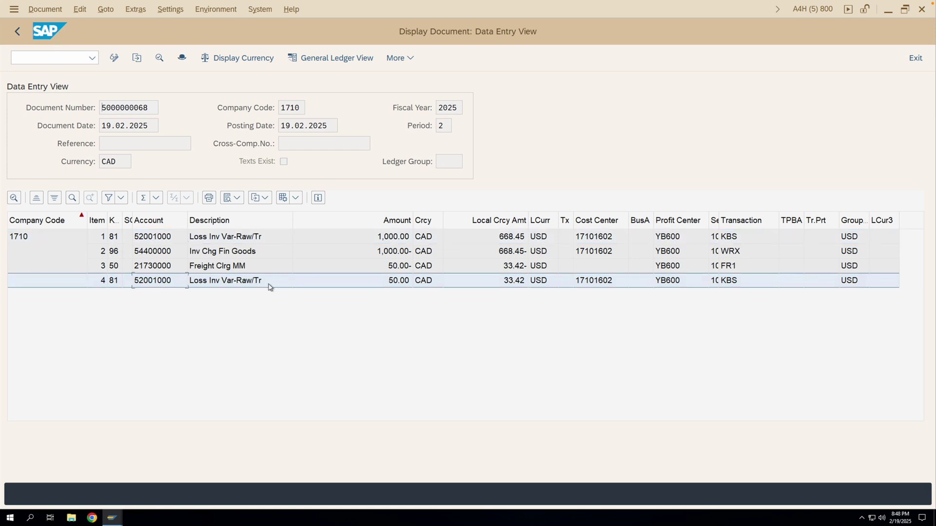
left_click(404, 285)
left_click(396, 239)
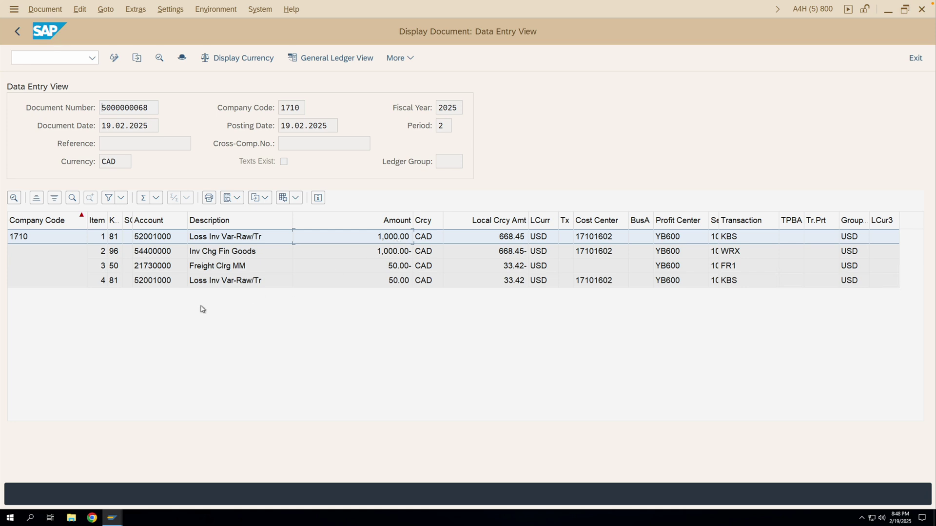
left_click(158, 284)
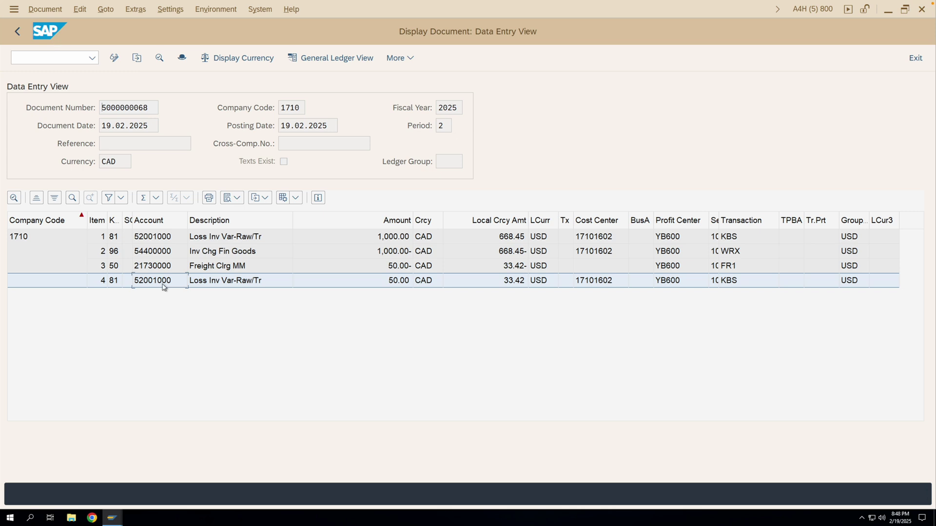
left_click(611, 285)
left_click(388, 239)
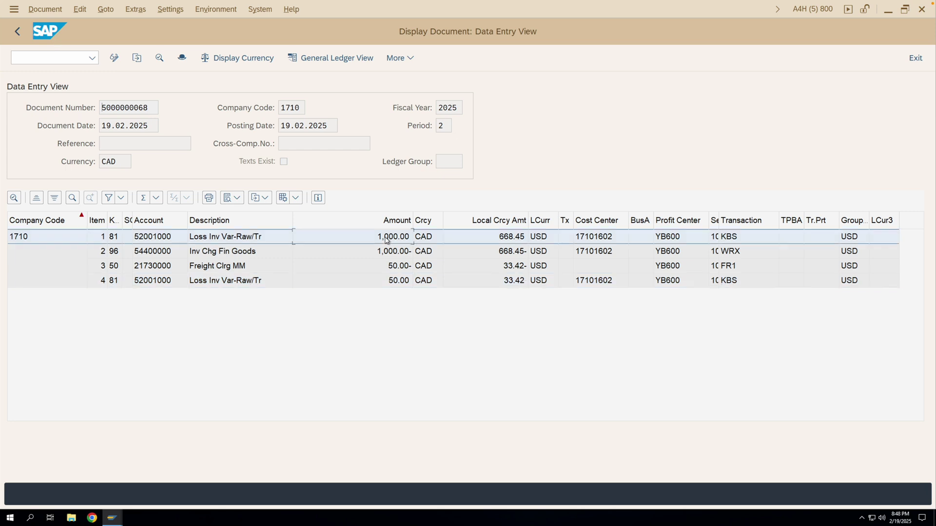
left_click(397, 286)
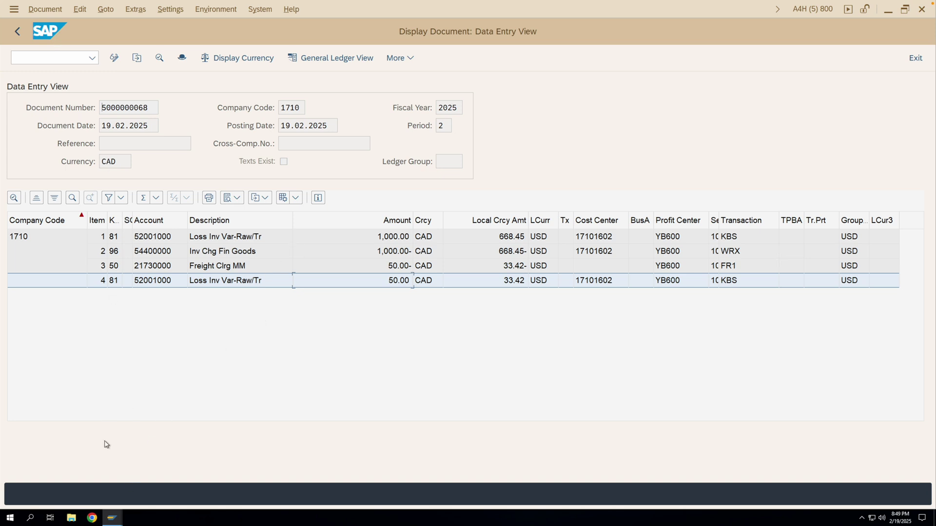
left_click(112, 518)
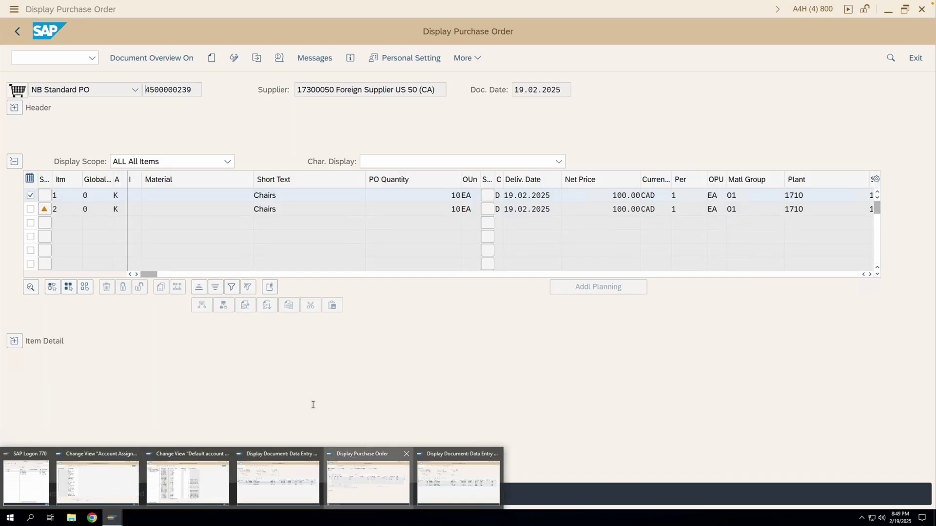
left_click(357, 475)
left_click(14, 341)
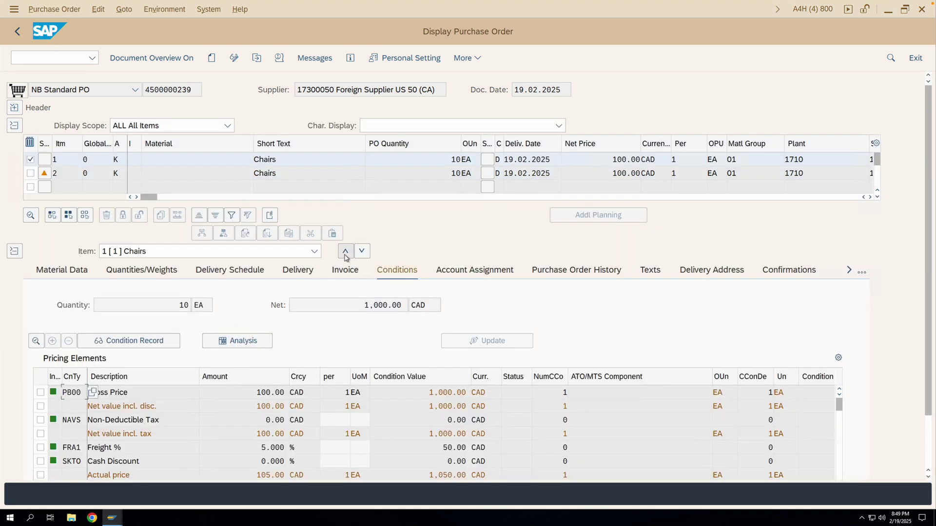
left_click(564, 272)
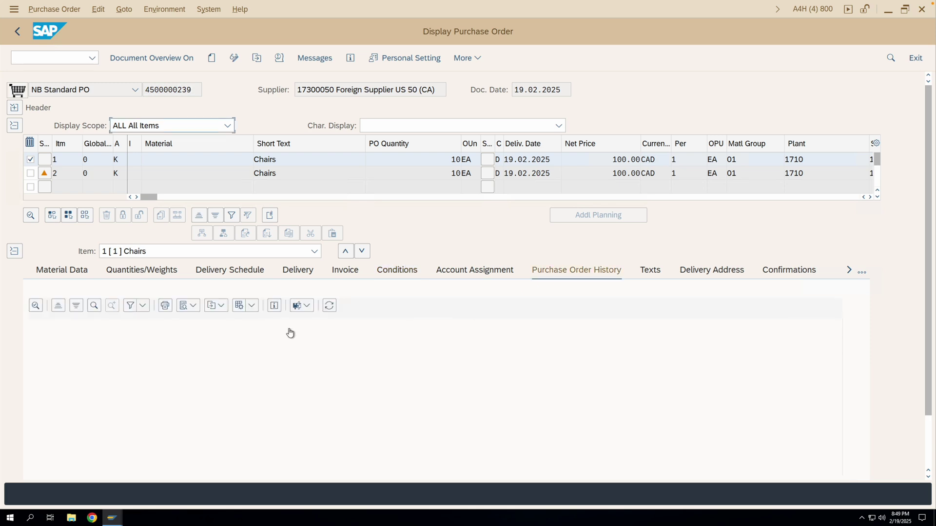
left_click(106, 373)
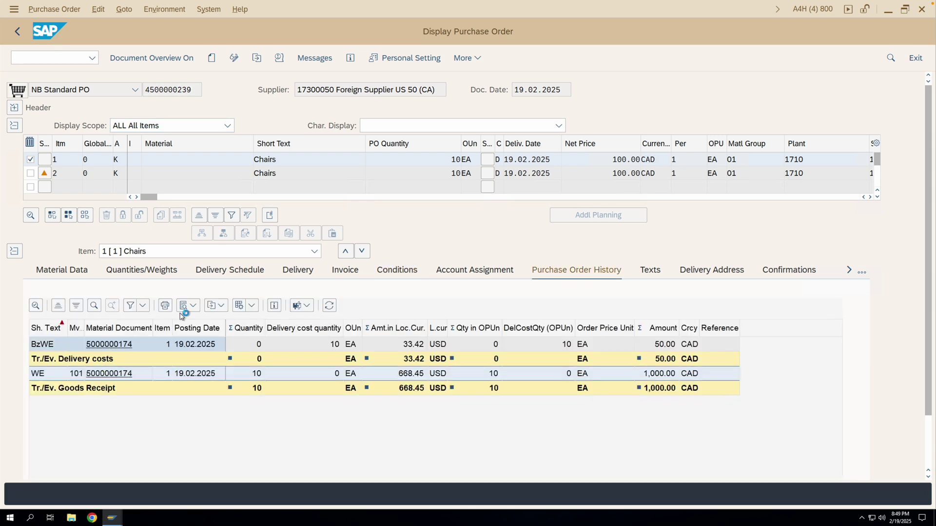
left_click(161, 130)
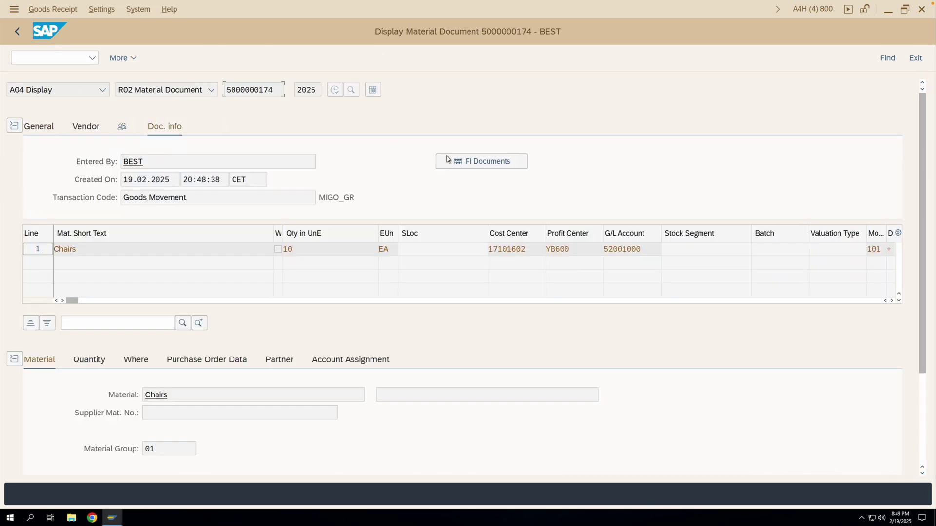
left_click(466, 160)
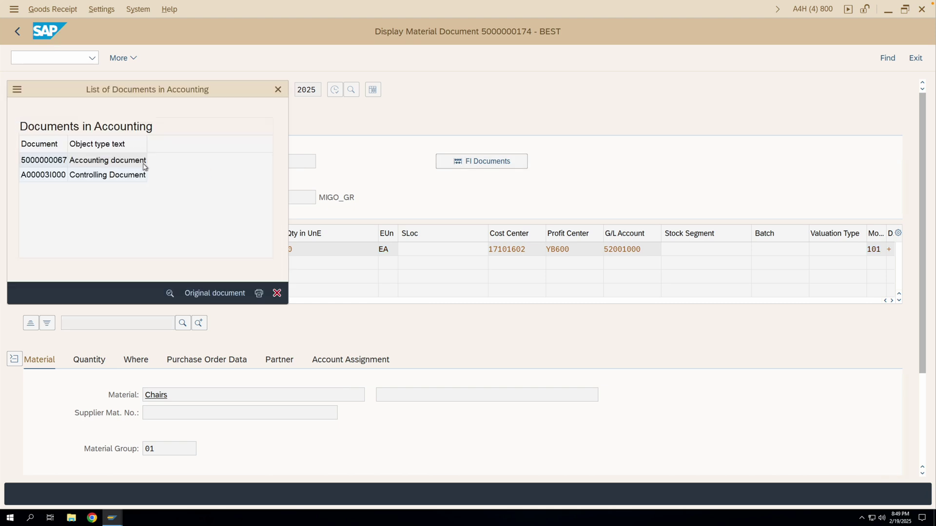
double_click(137, 161)
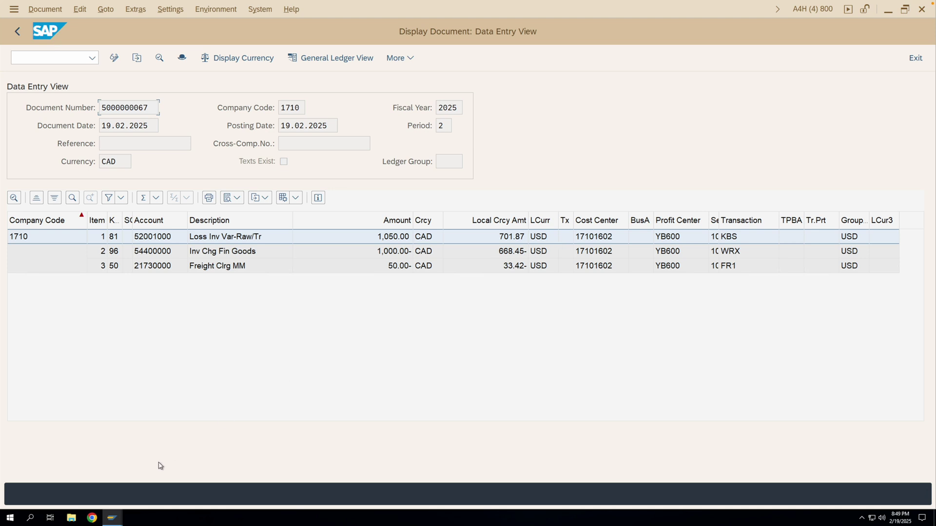
mouse_move(113, 515)
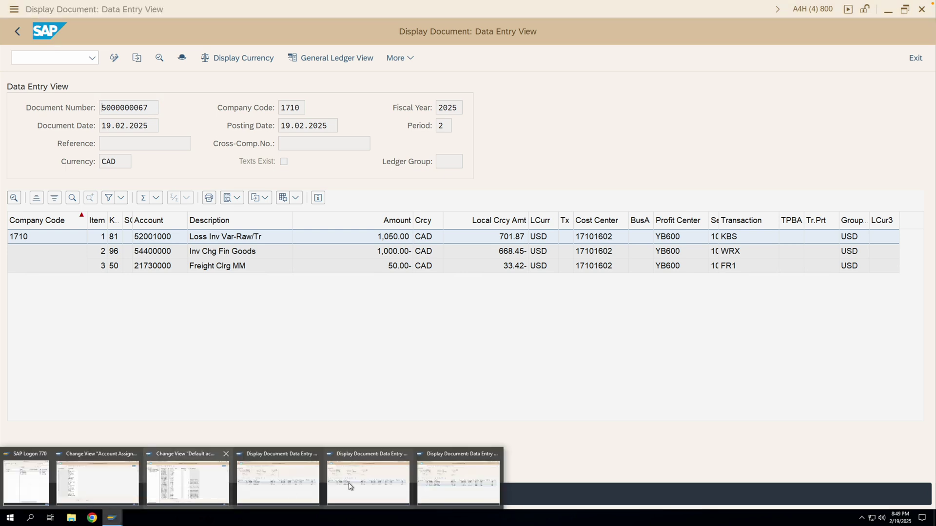
left_click(456, 482)
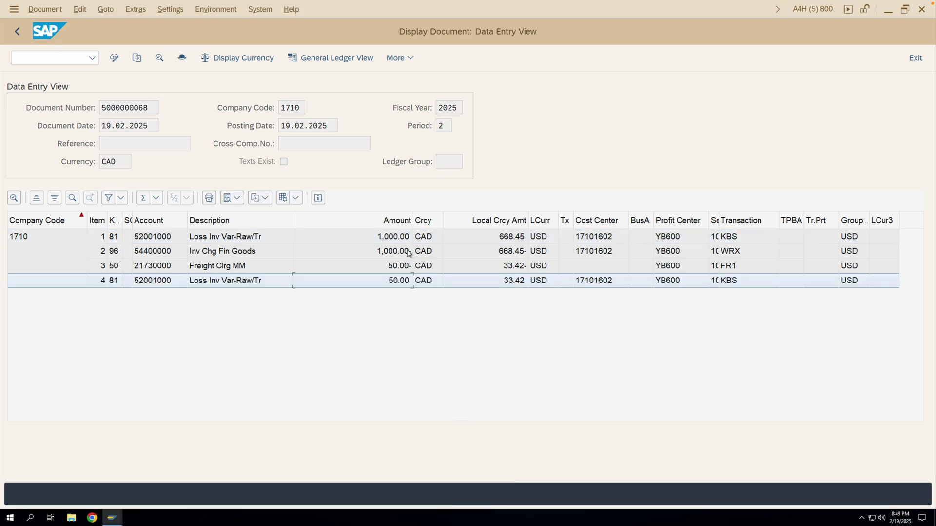
left_click(384, 239)
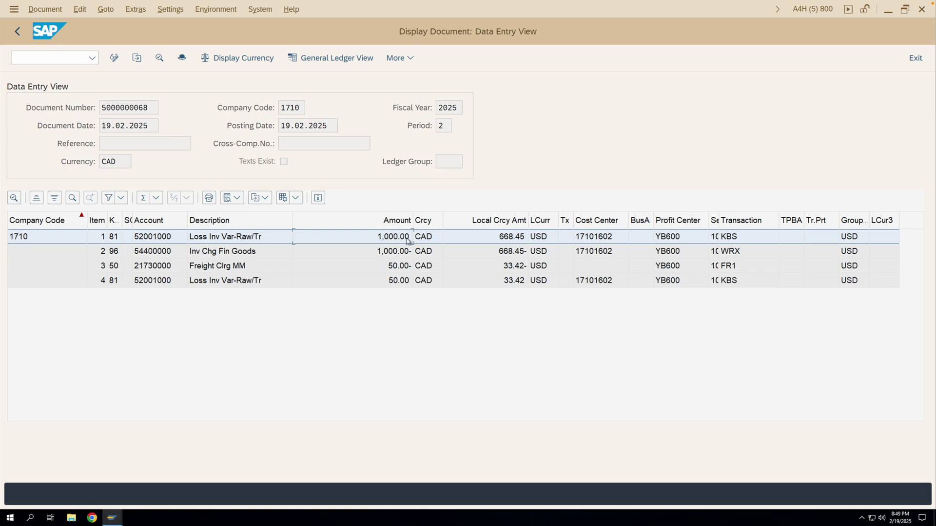
left_click(381, 284)
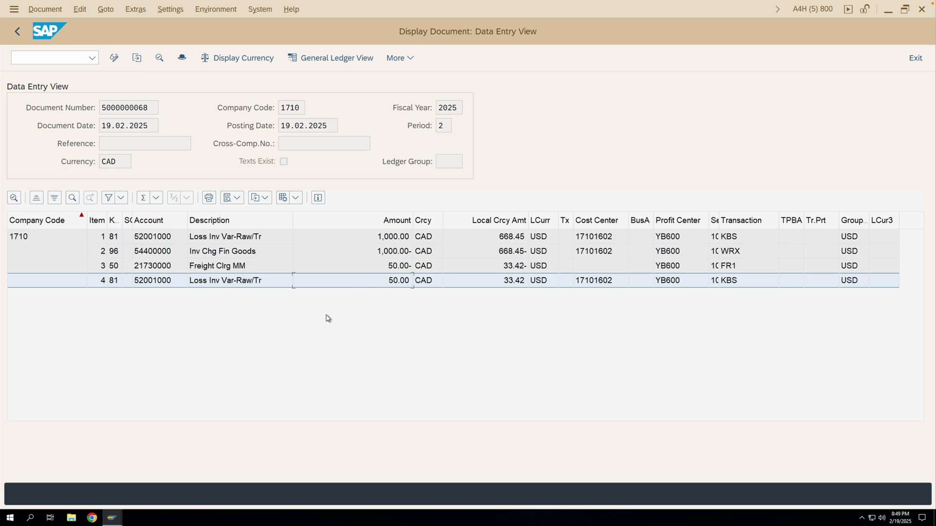
mouse_move(113, 517)
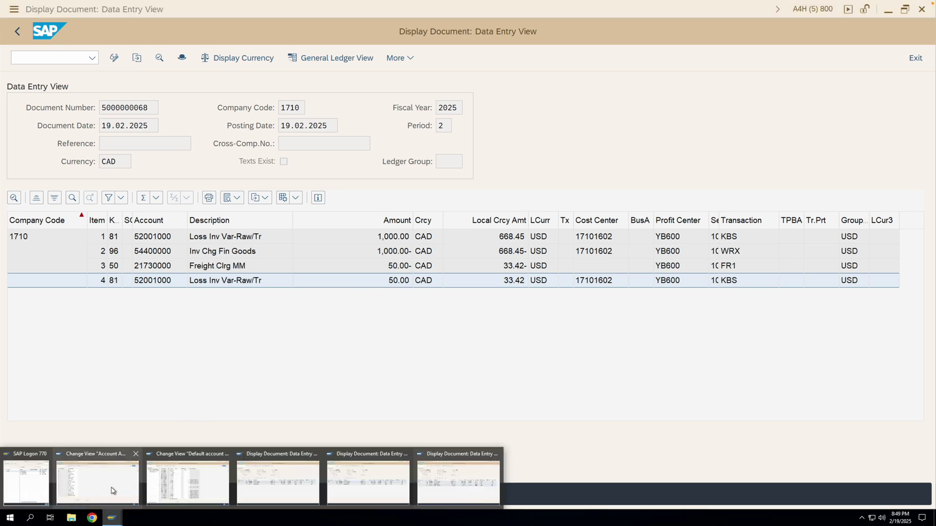
left_click(114, 492)
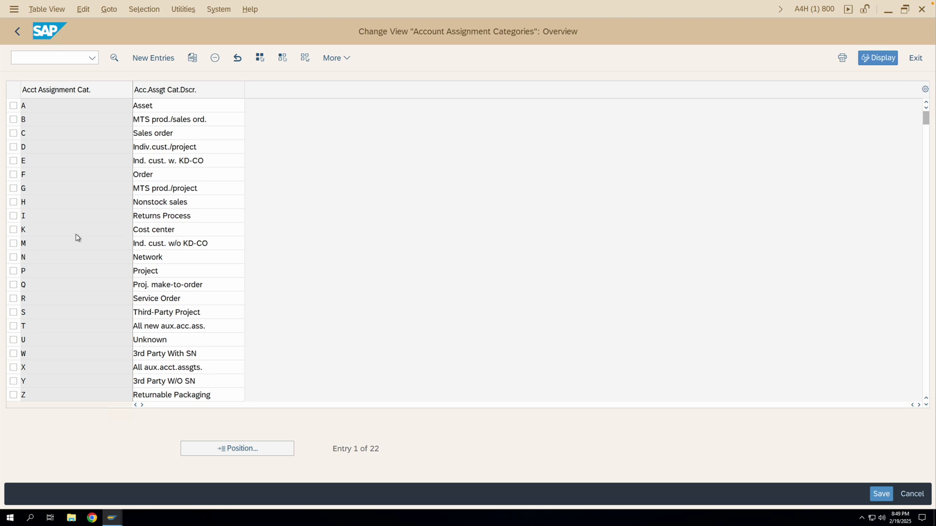
double_click(76, 234)
left_click(53, 201)
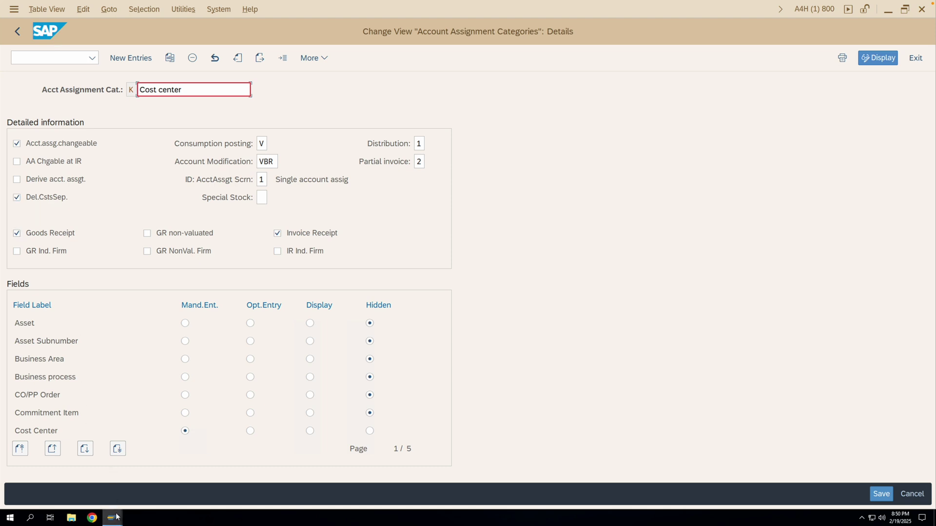
mouse_move(117, 517)
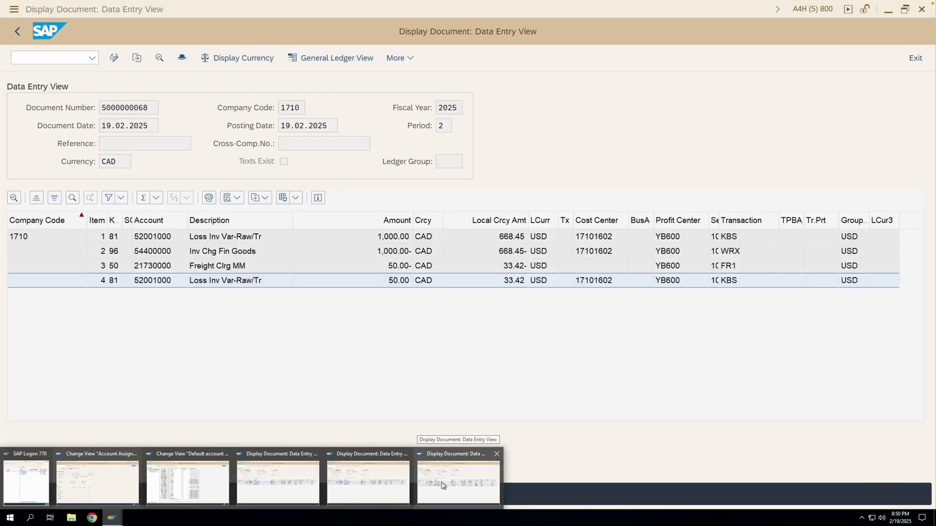
left_click(442, 485)
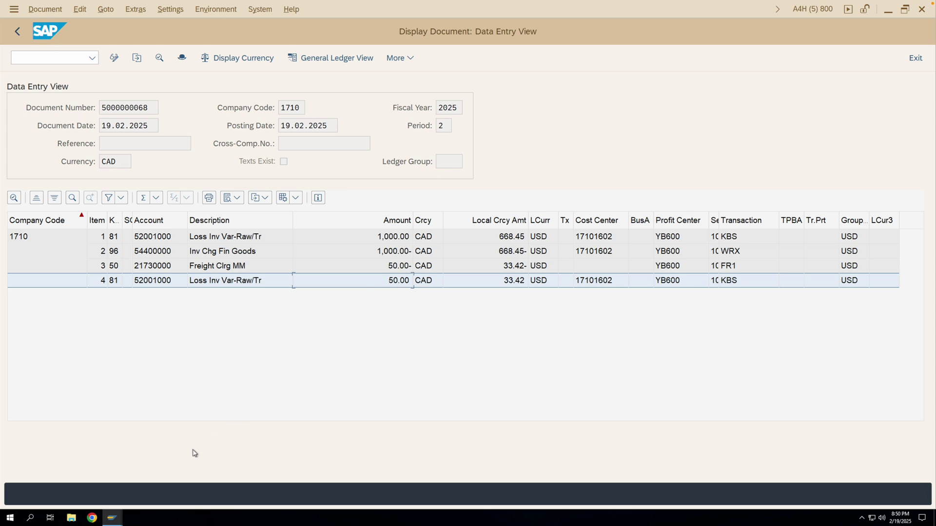
mouse_move(115, 517)
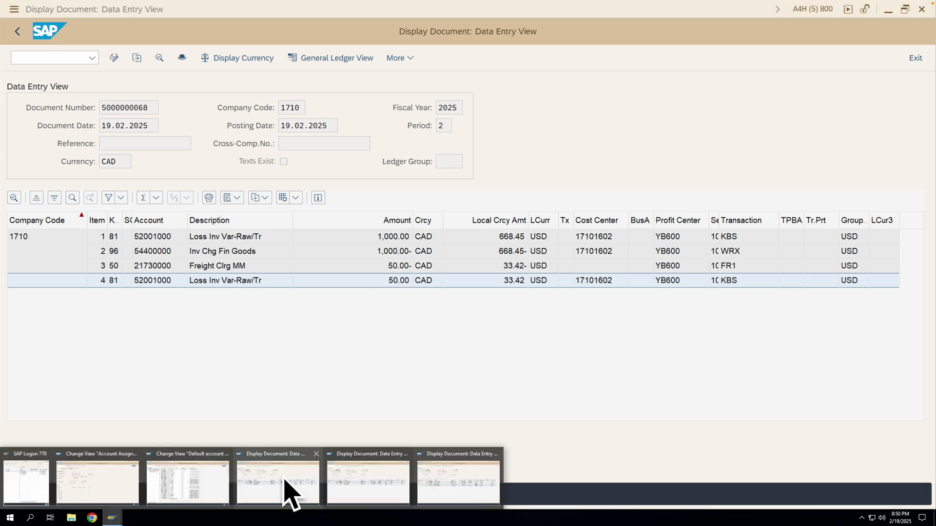
left_click(386, 479)
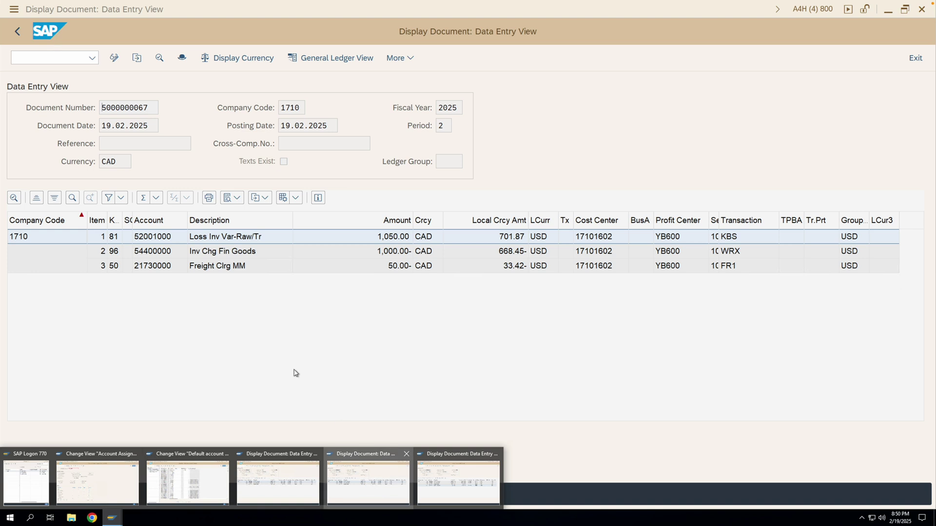
left_click(18, 32)
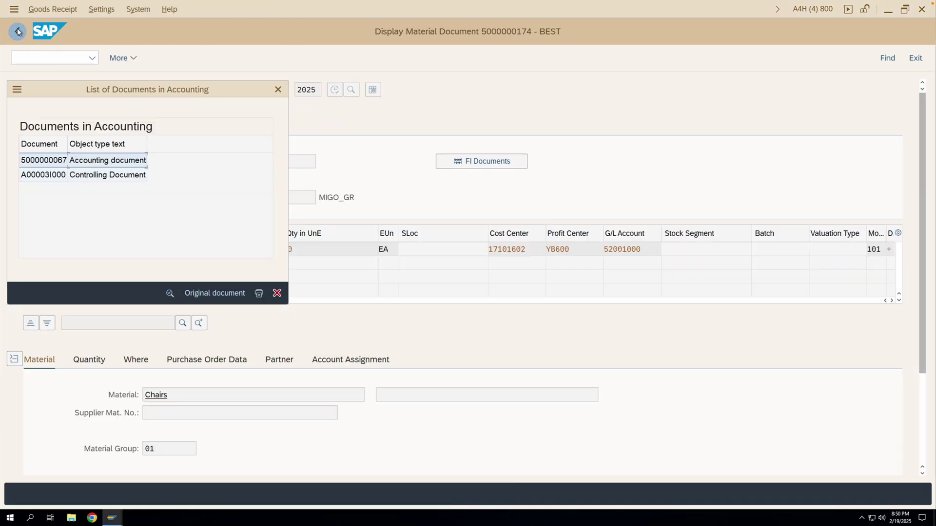
left_click(274, 90)
left_click(18, 31)
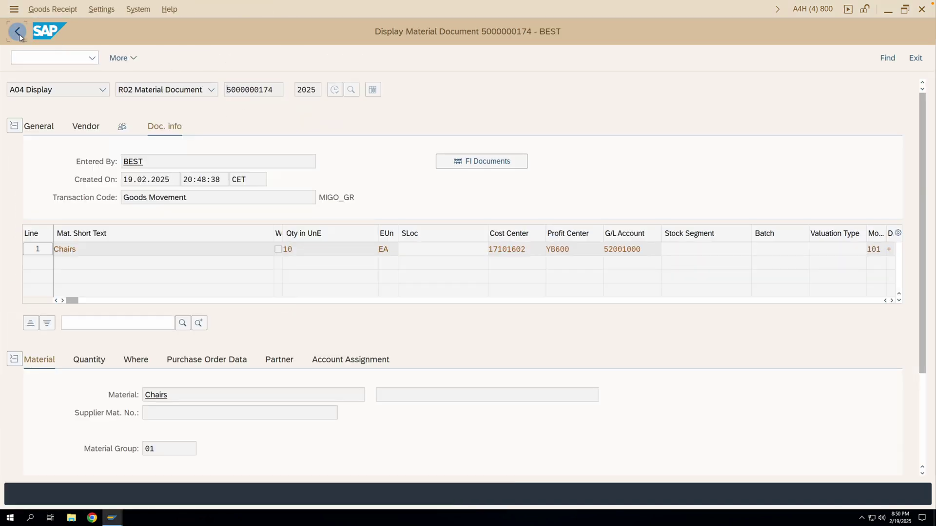
left_click(396, 271)
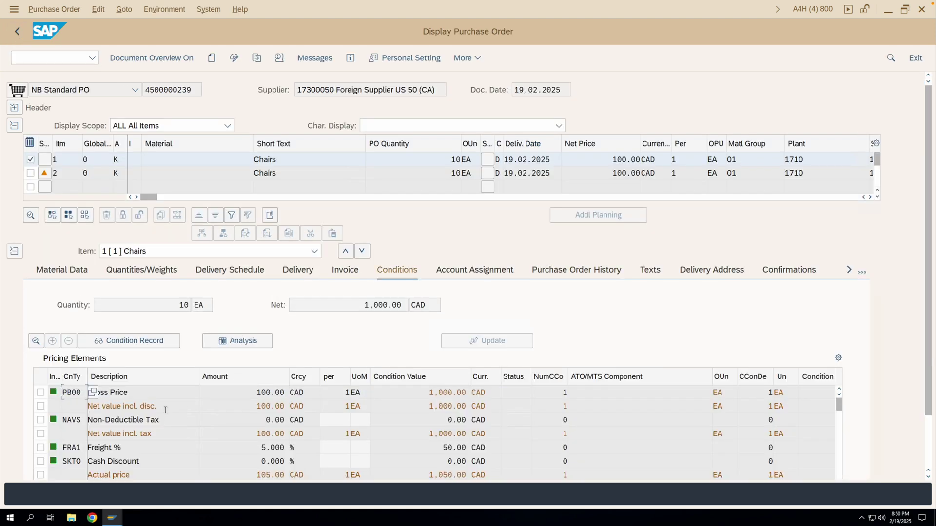
left_click(41, 448)
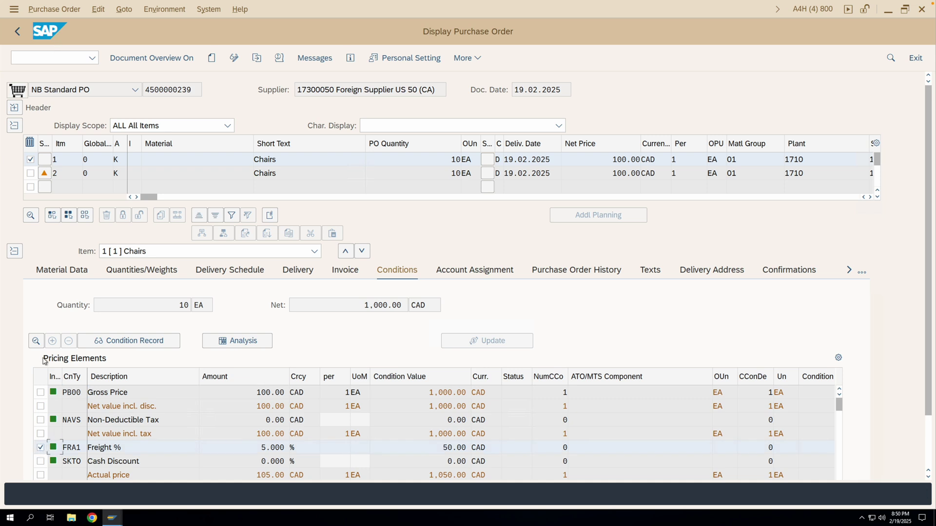
left_click(36, 341)
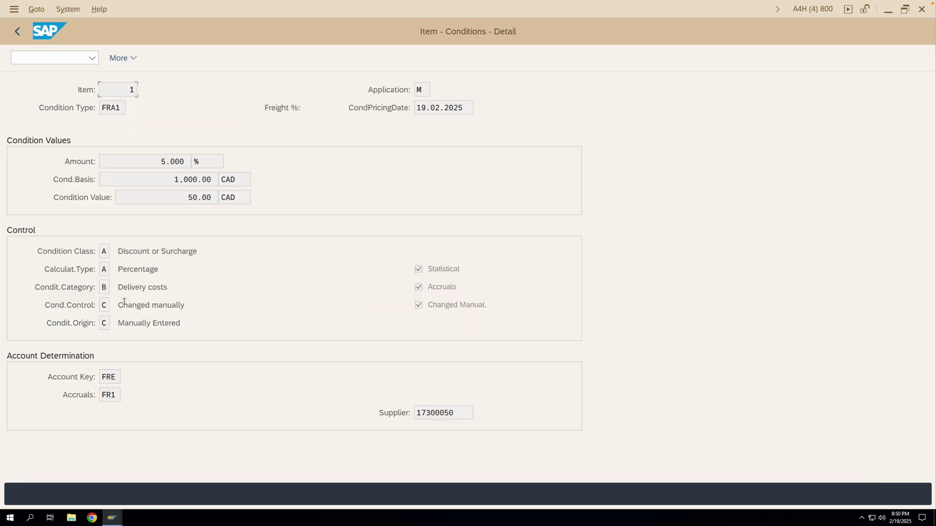
Step: Check the freight's condition category B (Delivery costs) and supplier, then revisit cost center category K
left_click(104, 288)
left_click_drag(168, 288, 118, 290)
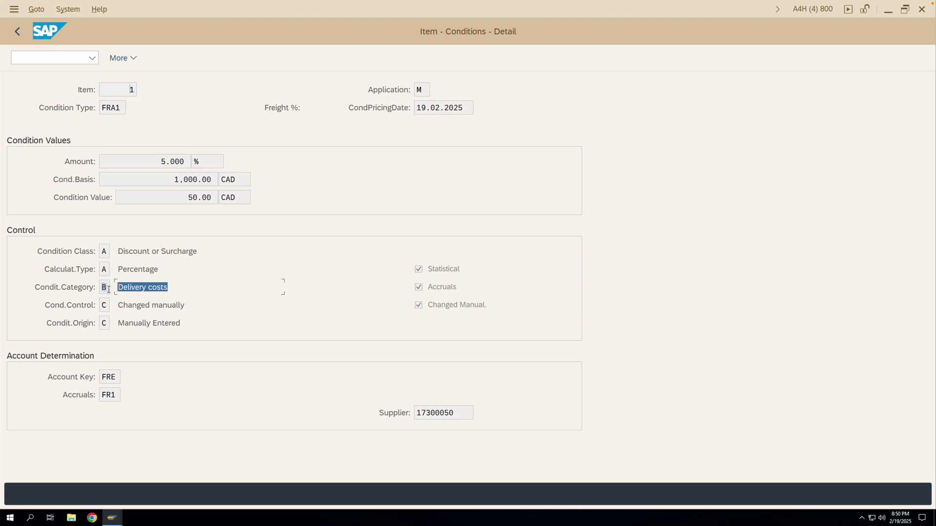
left_click(107, 288)
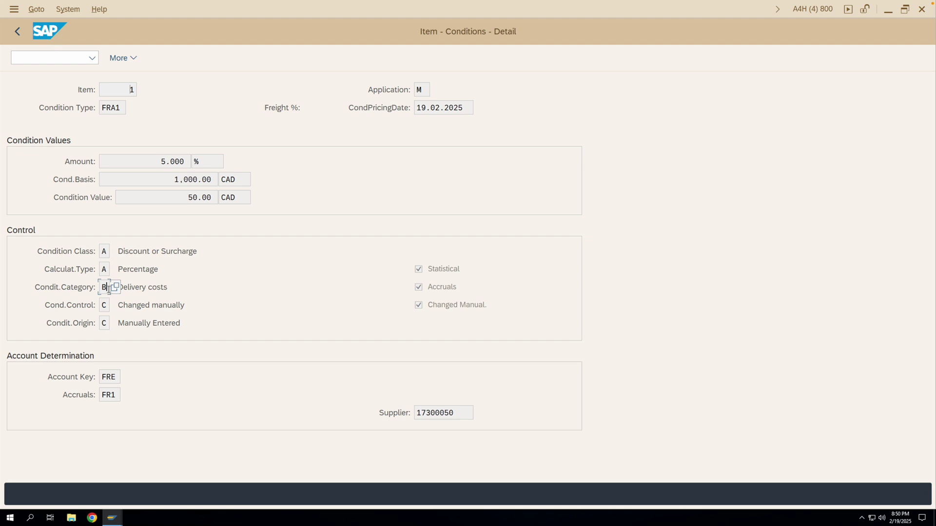
left_click_drag(282, 287, 108, 287)
left_click_drag(456, 413, 416, 414)
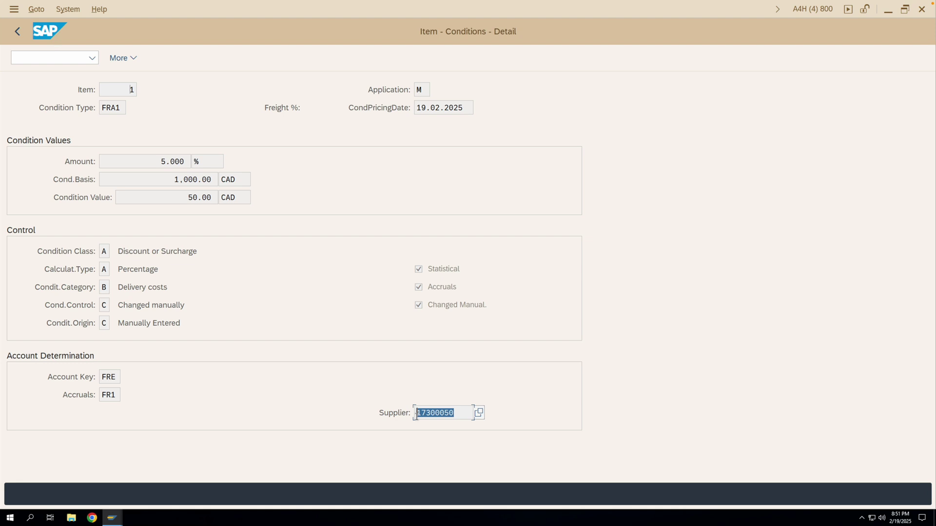
mouse_move(119, 519)
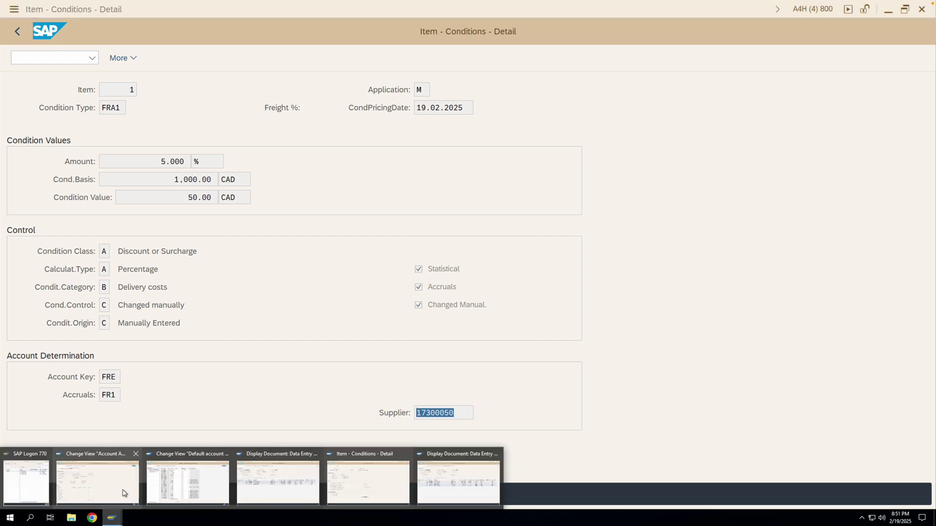
left_click(125, 489)
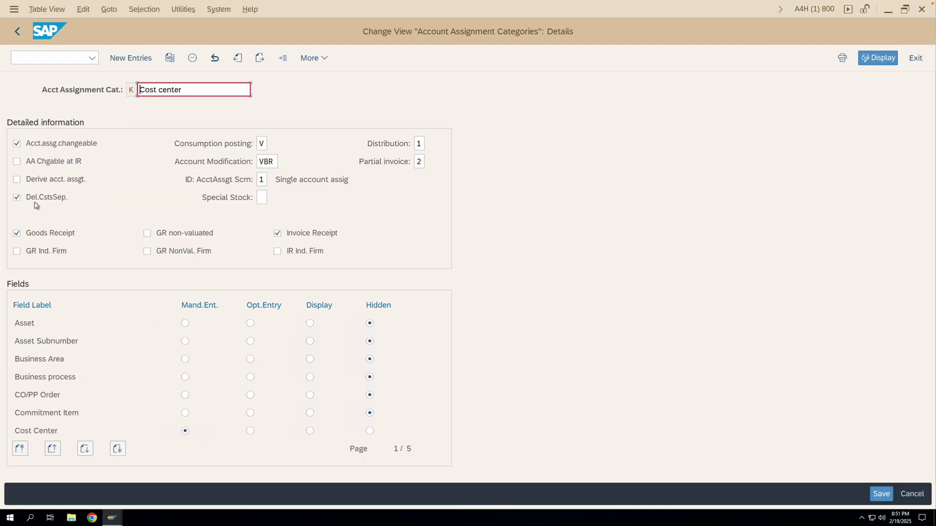